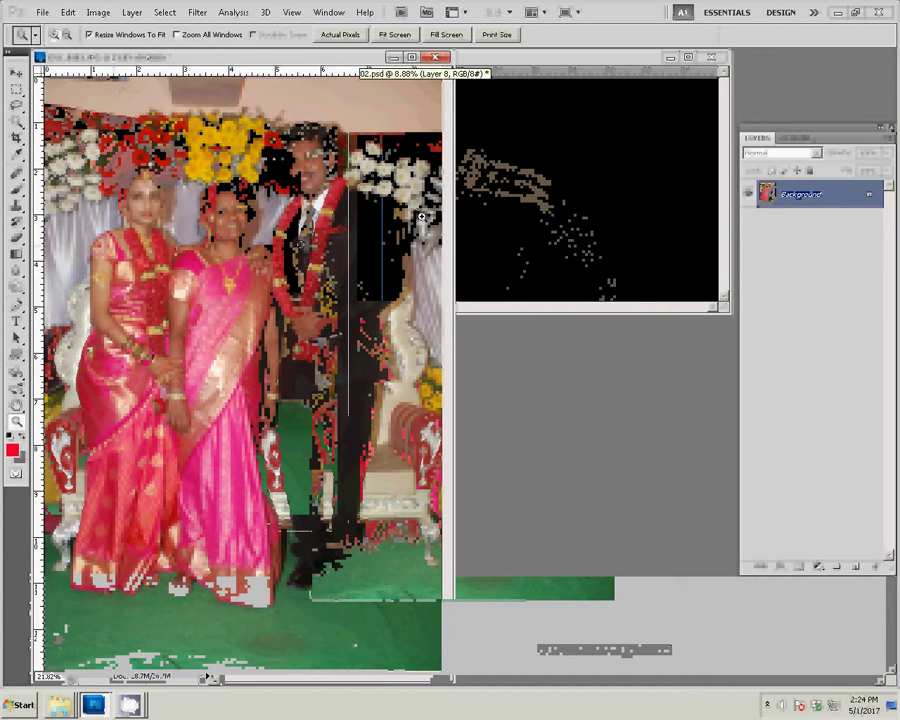
Step: Resize the couple photo to 6 inches wide, proportions constrained, giving 1800 × 2689 pixels
key(ctrl+alt+i)
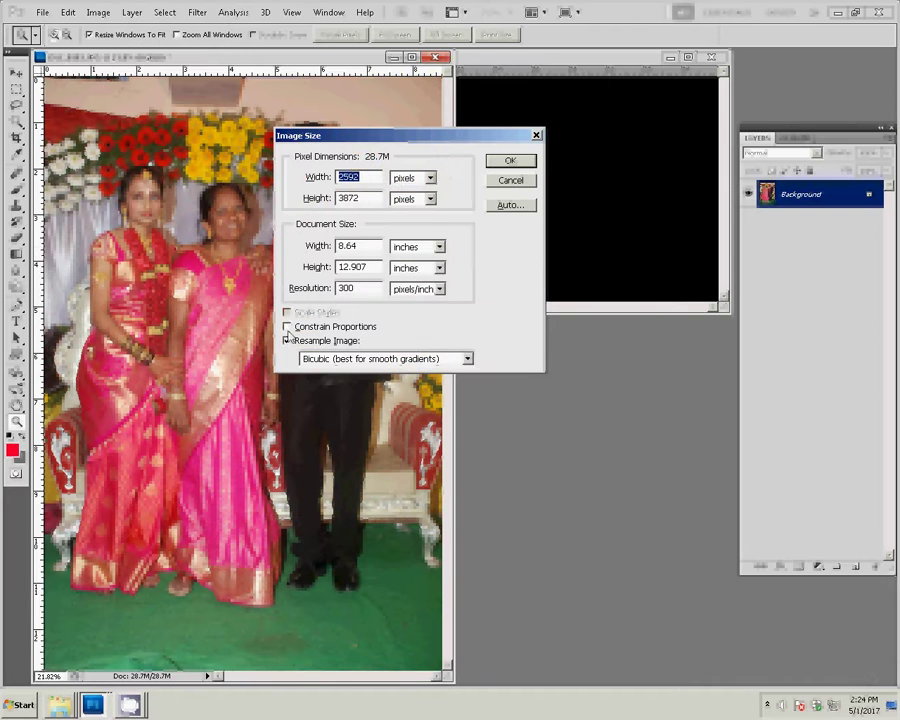
click(287, 326)
double_click(352, 245)
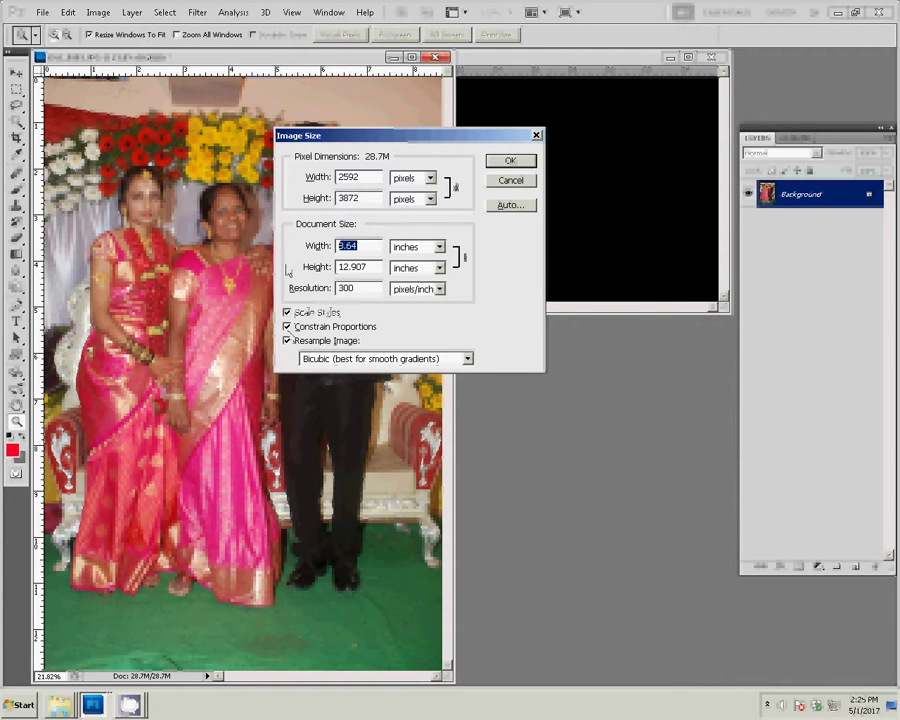
text(8)
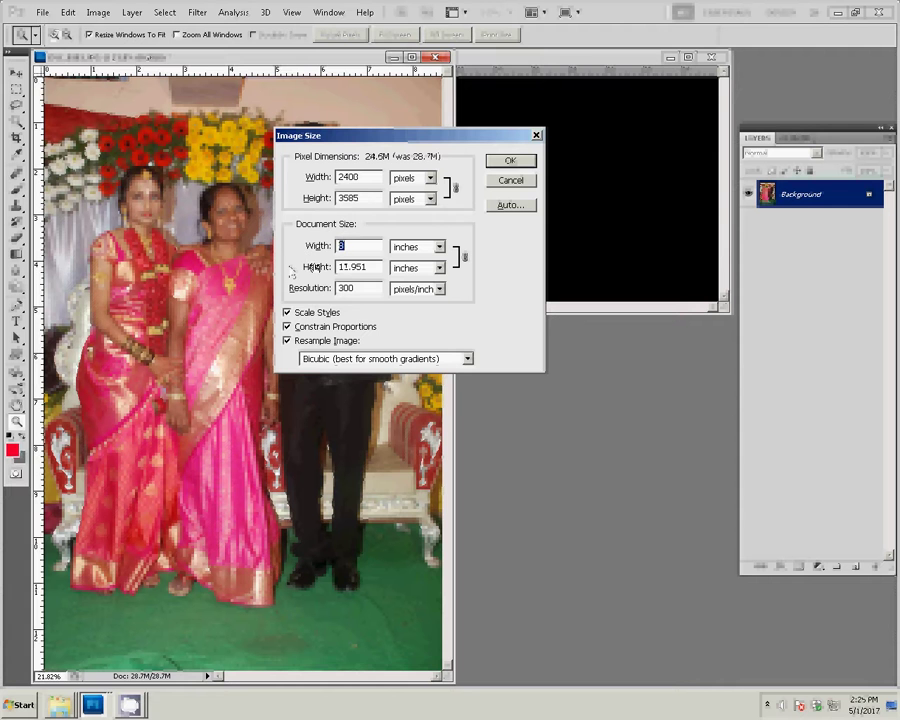
key(BackSpace)
text(6)
click(505, 163)
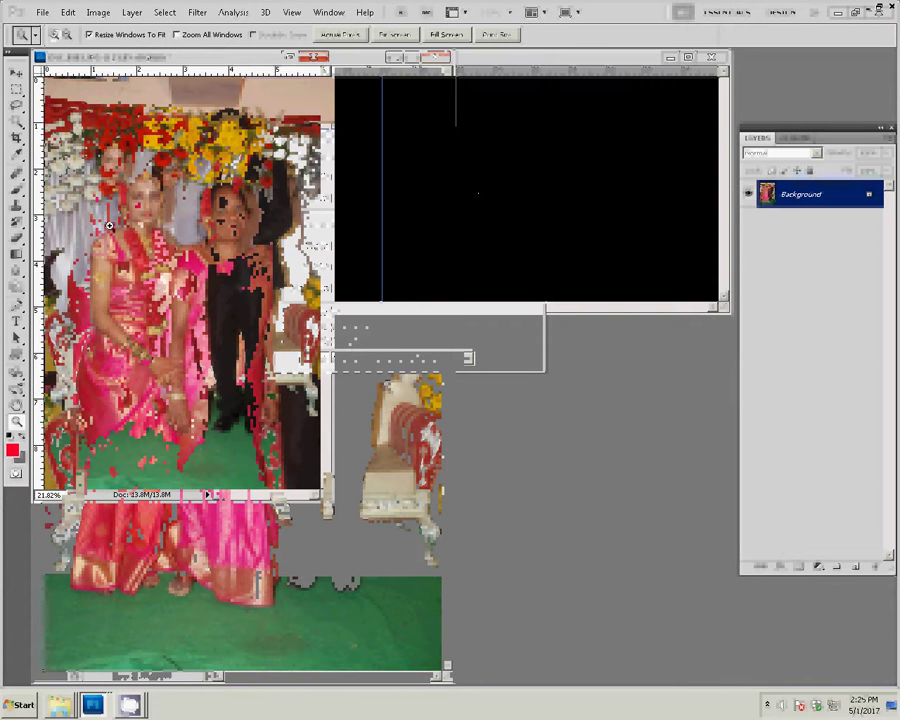
Step: Drag the couple photo onto the black spread as Layer 9 and duplicate it as Layer 9 copy
key(v)
mouse_move(109, 225)
mouse_down()
mouse_move(451, 205)
mouse_move(66, 202)
mouse_up()
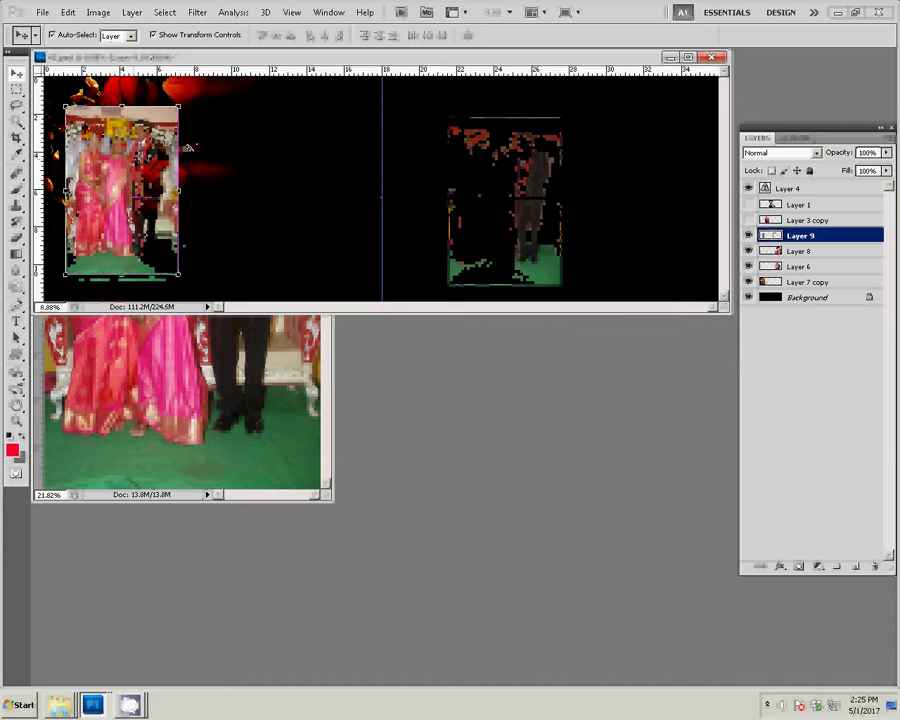
key(ctrl+j)
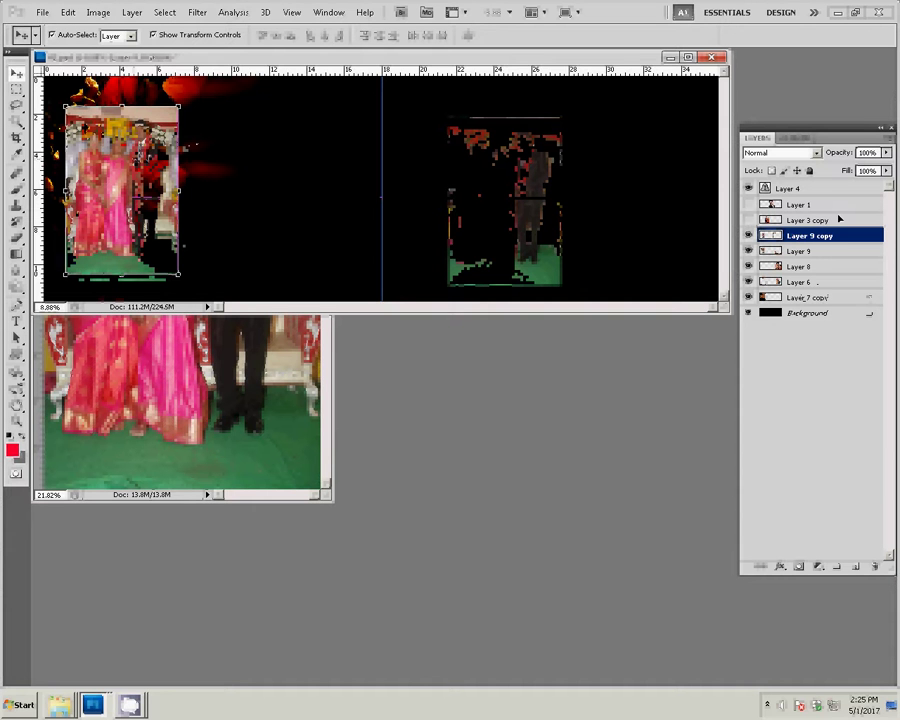
key(alt+bracketleft)
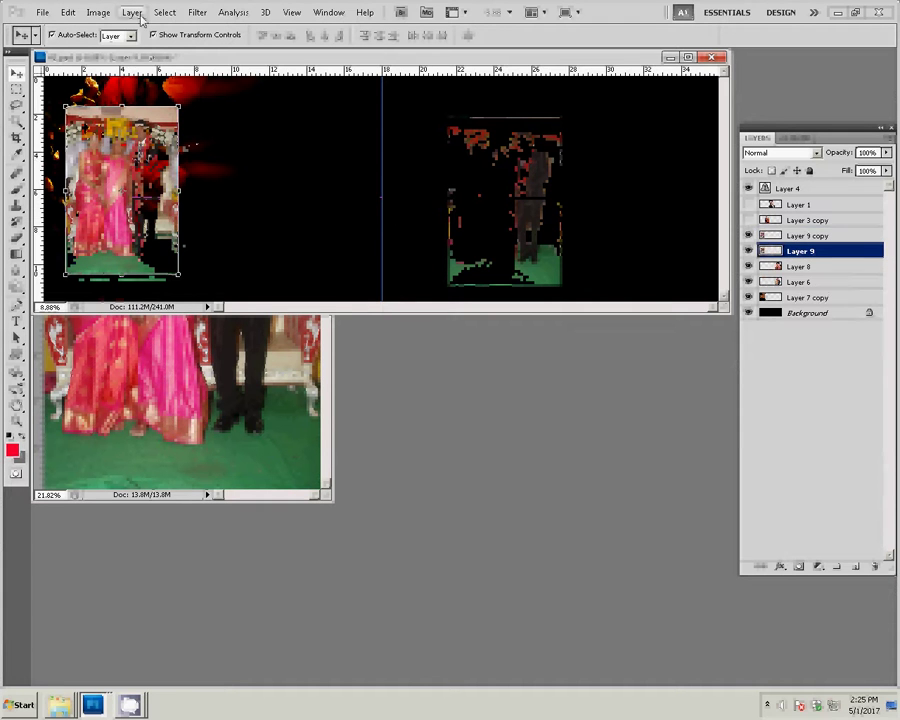
click(197, 12)
mouse_move(204, 130)
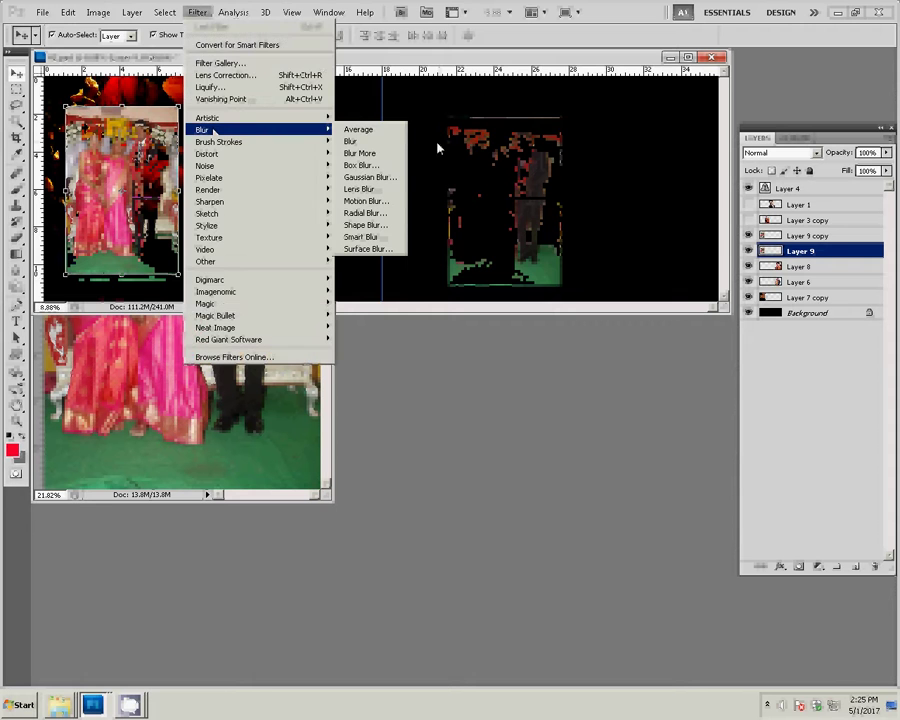
Step: Apply a 195-pixel Box Blur to Layer 9
click(360, 166)
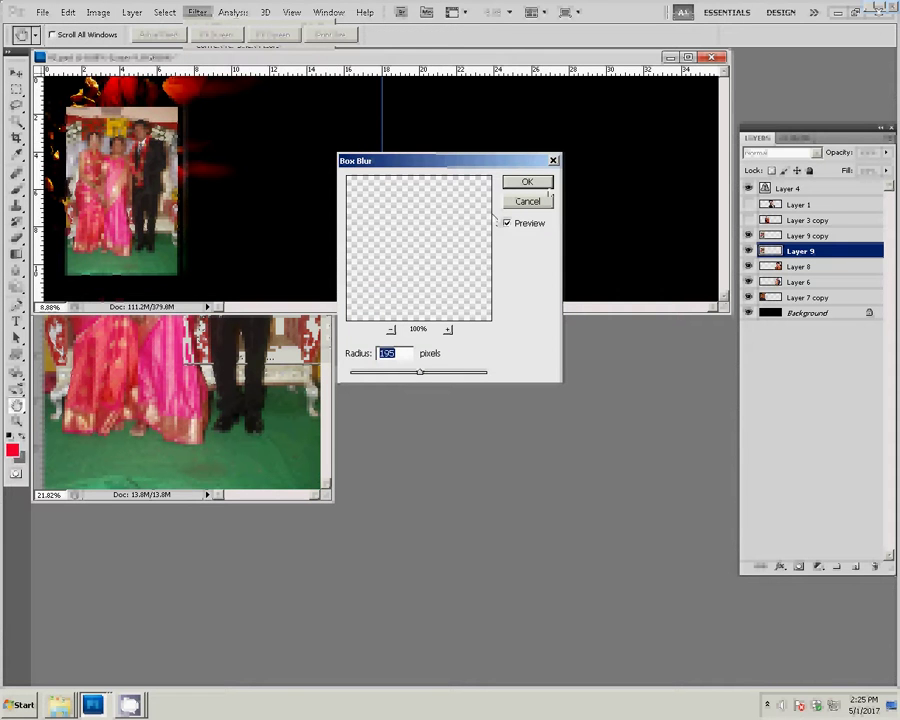
click(535, 189)
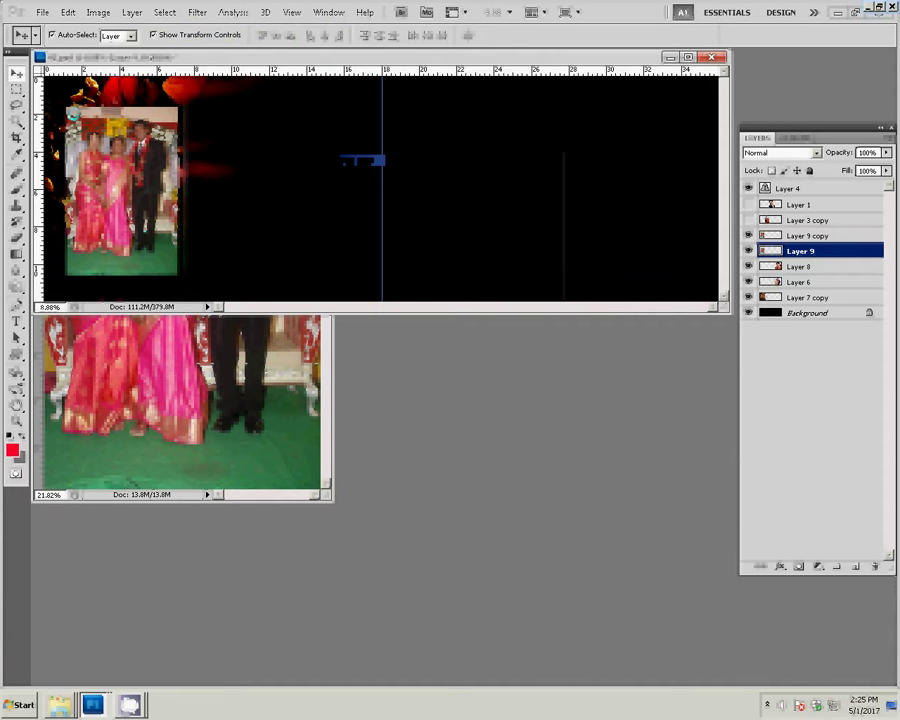
Step: Zoom in on the couple photo and set up a 175 px brush
key(z)
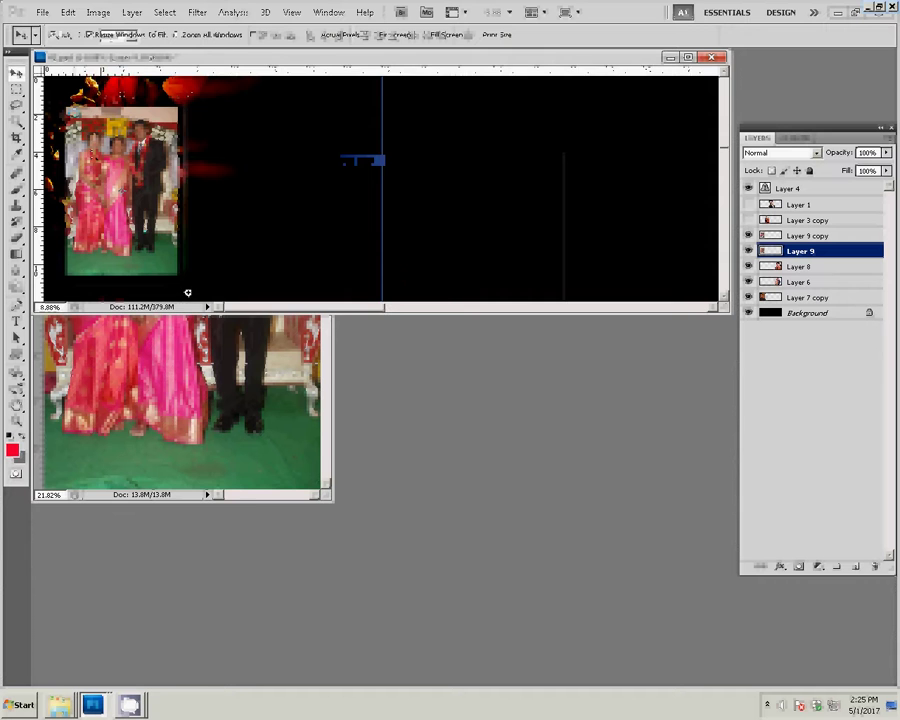
click(182, 270)
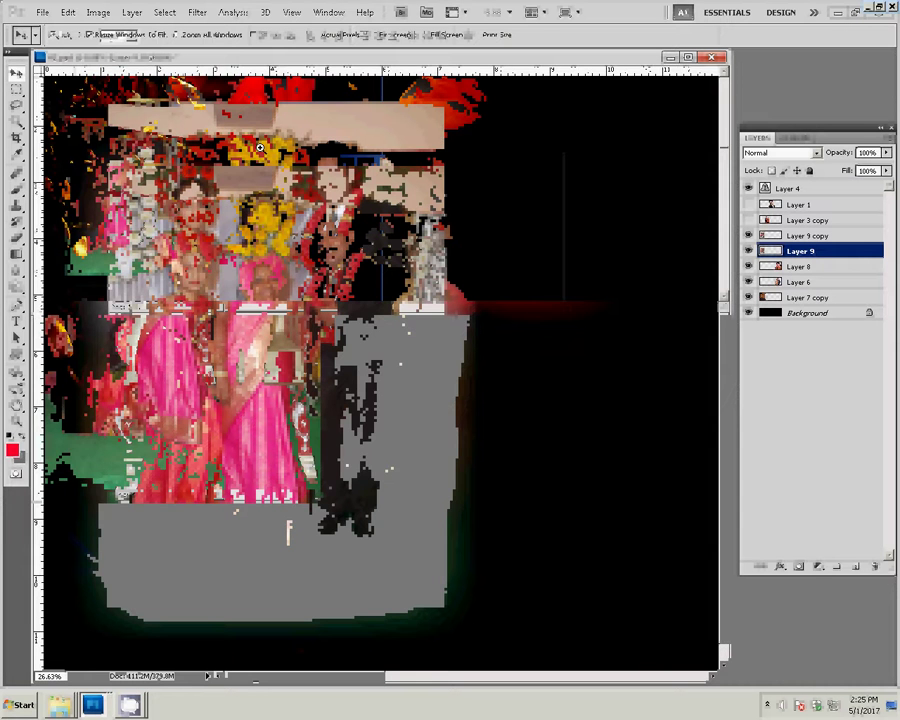
key(v)
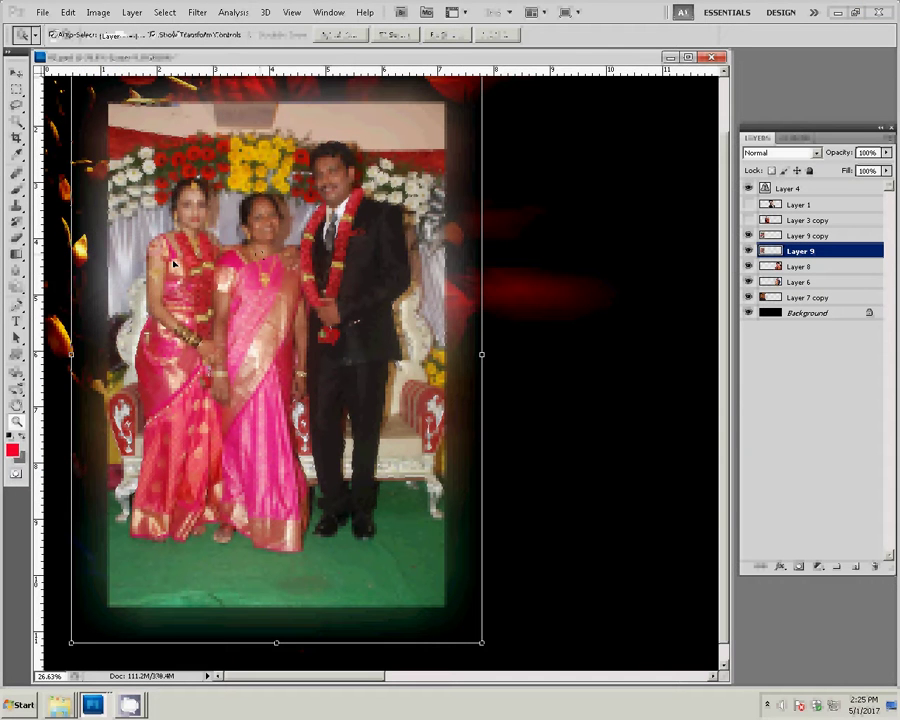
key(m)
key(b)
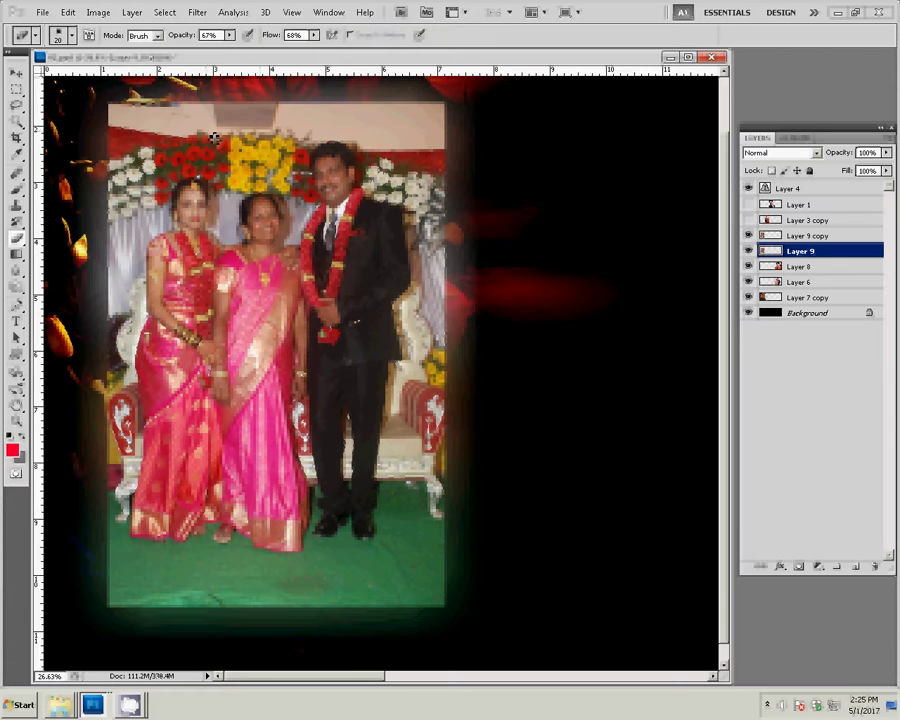
right_click(214, 138)
drag(232, 159, 281, 160)
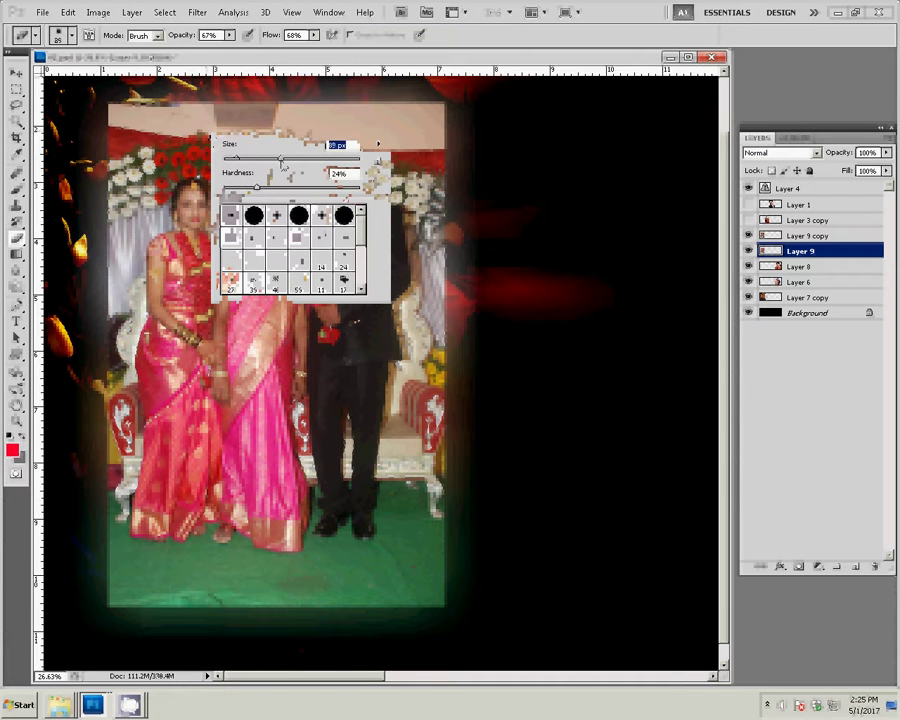
click(297, 667)
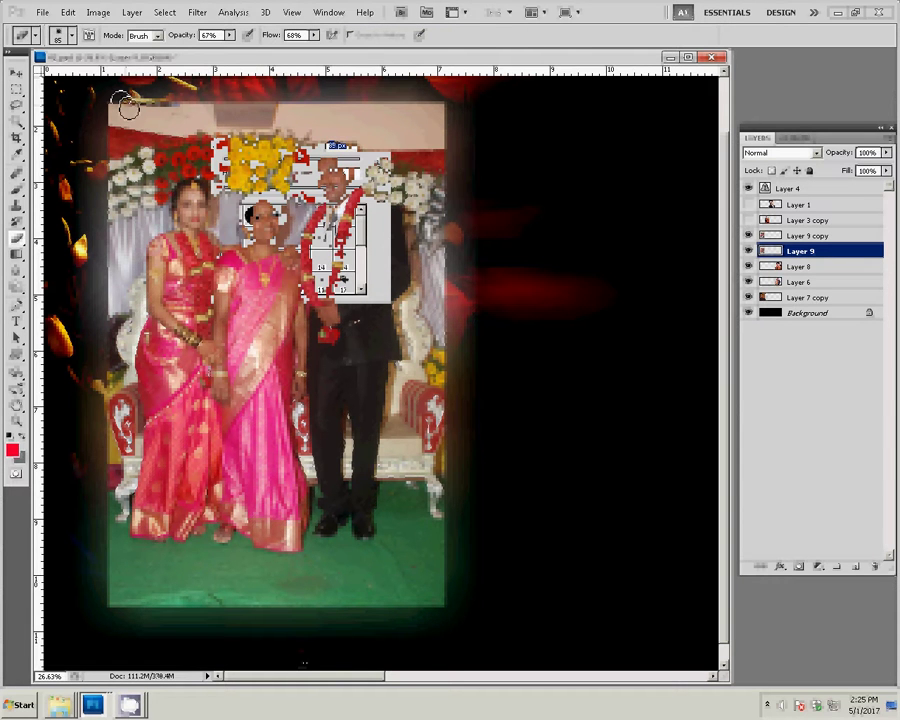
key(bracketright)
key(bracketright)
key(bracketright)
key(bracketright)
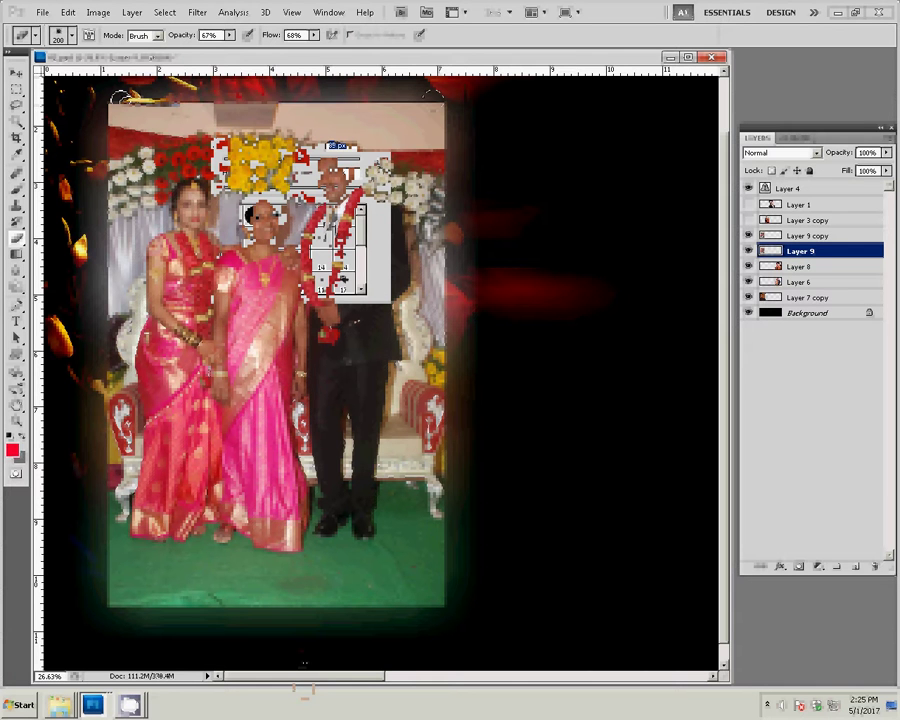
Step: Paint at 100% opacity along Layer 9 copy's right, left, top-left and bottom edges to fade it into black
click(794, 238)
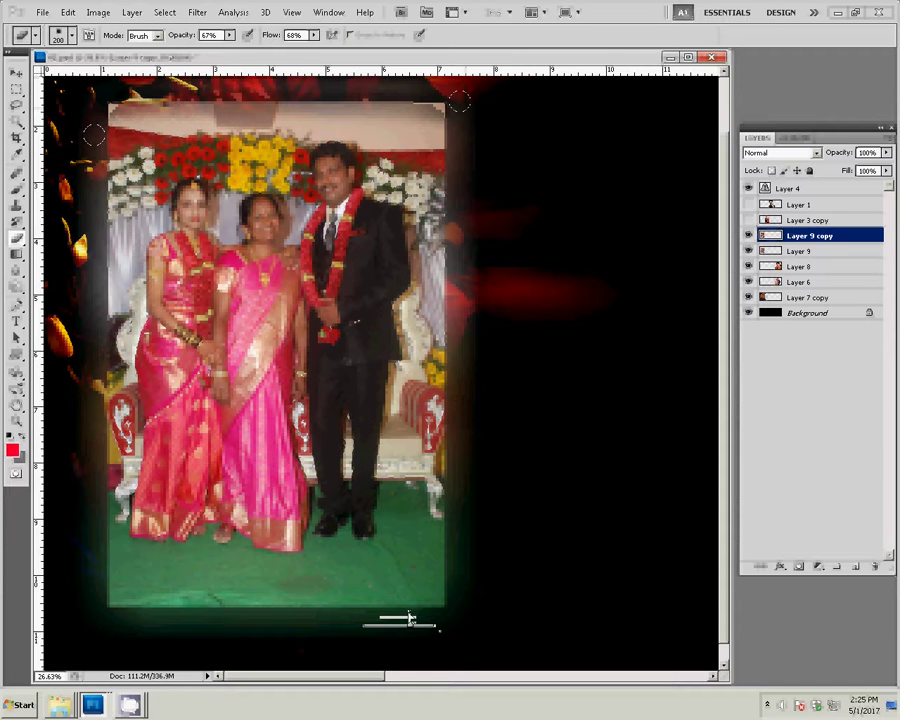
click(229, 35)
drag(232, 47, 299, 58)
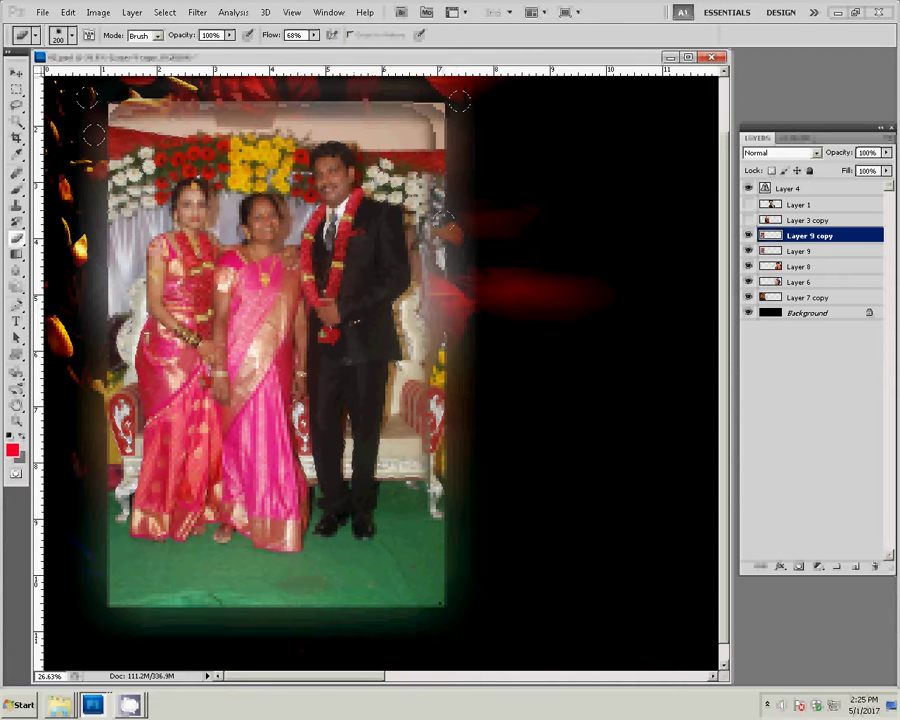
drag(442, 220, 440, 600)
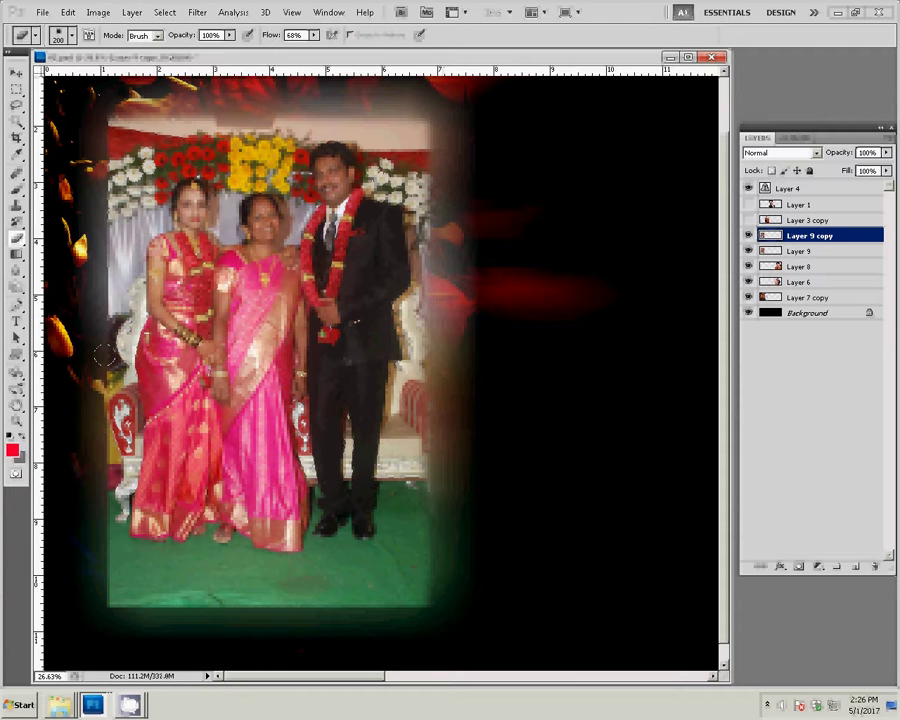
drag(104, 352, 107, 567)
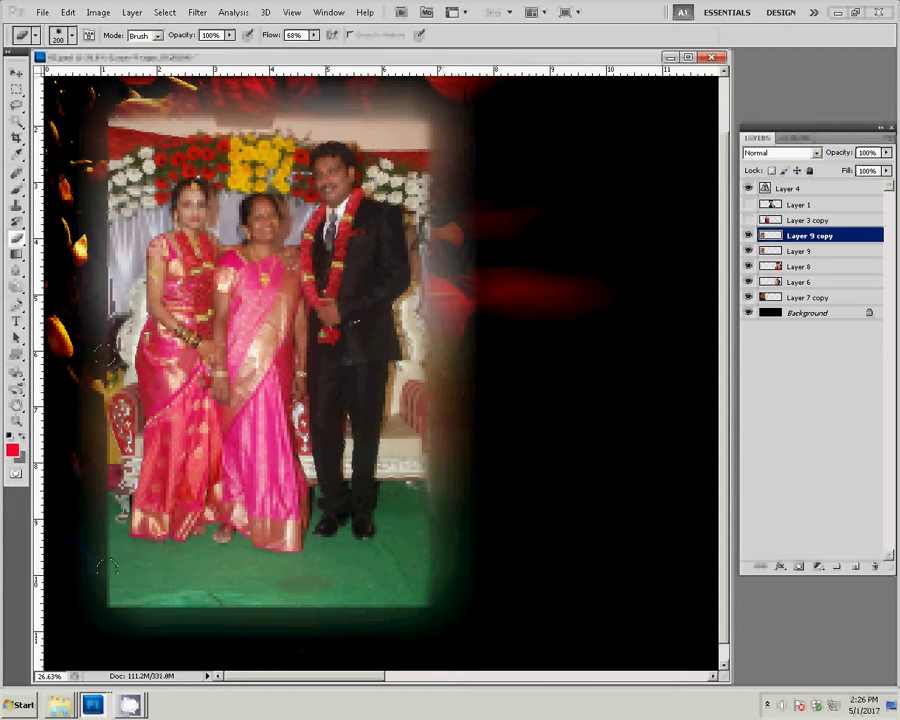
click(100, 131)
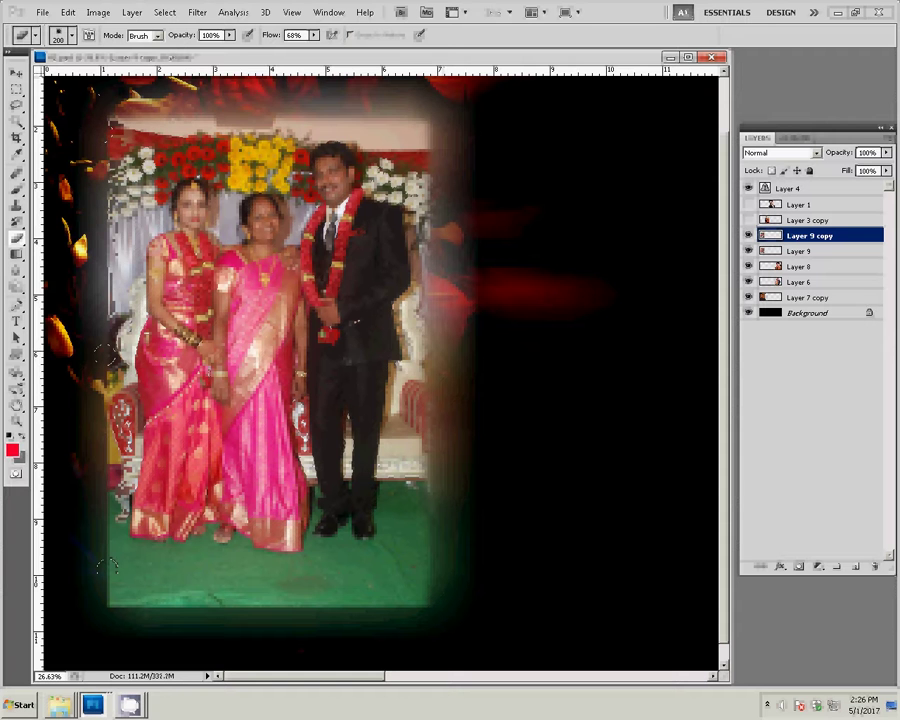
drag(115, 156, 110, 330)
drag(107, 568, 430, 575)
key(v)
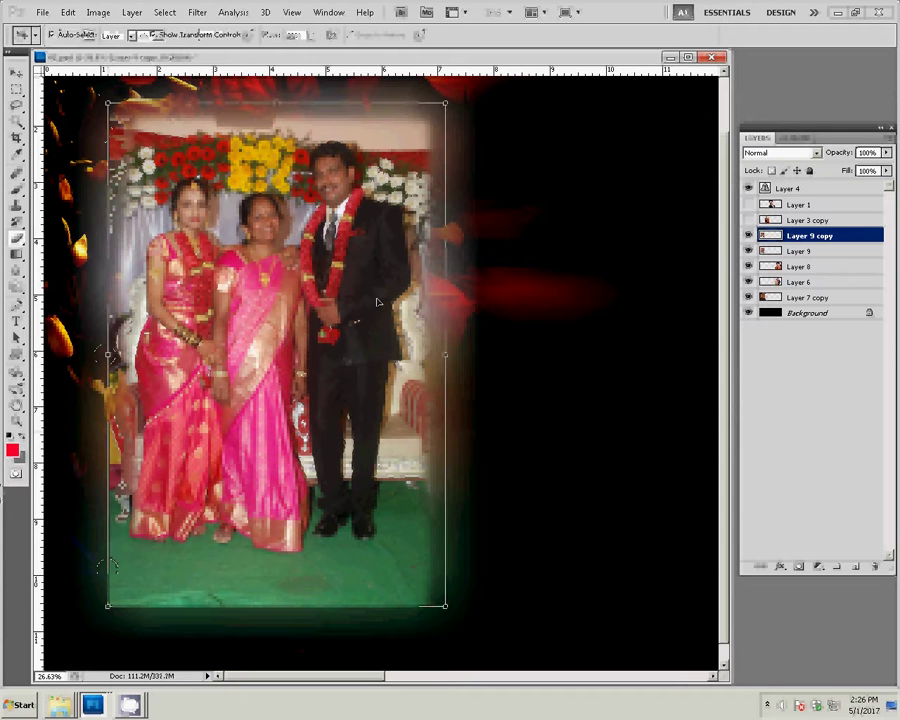
Step: Scale Layer 9 and Layer 9 copy together to about 118% to fill the left page
shift+click(805, 251)
key(ctrl+t)
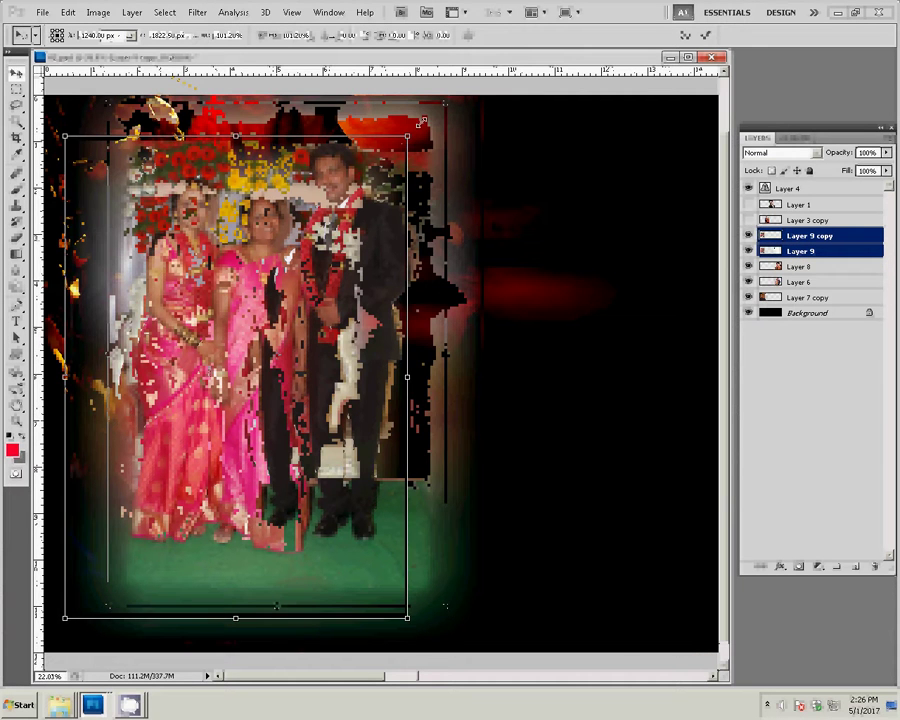
drag(421, 121, 442, 100)
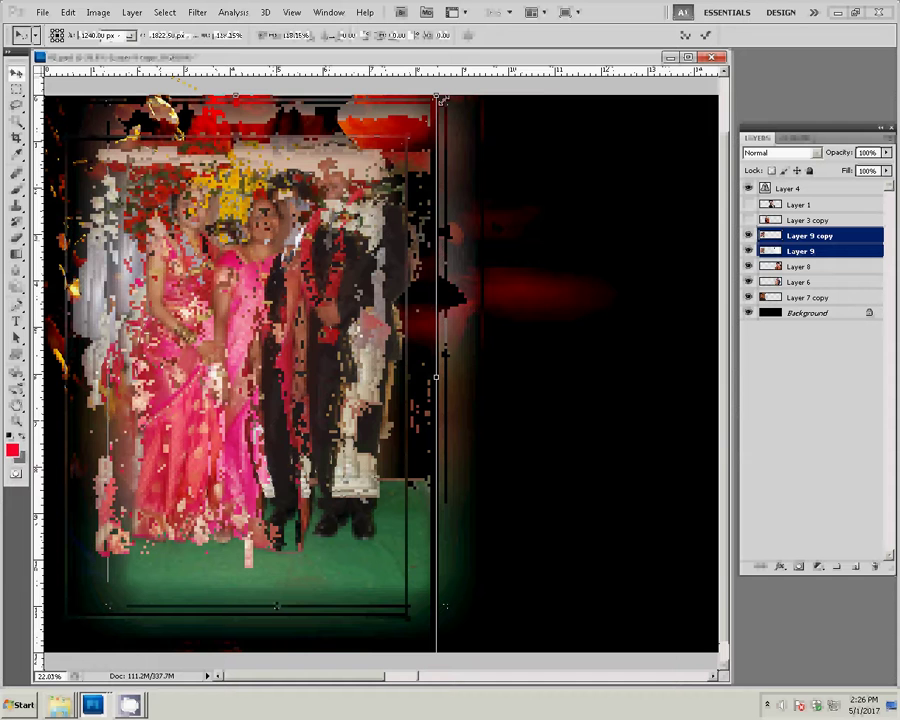
drag(441, 100, 430, 100)
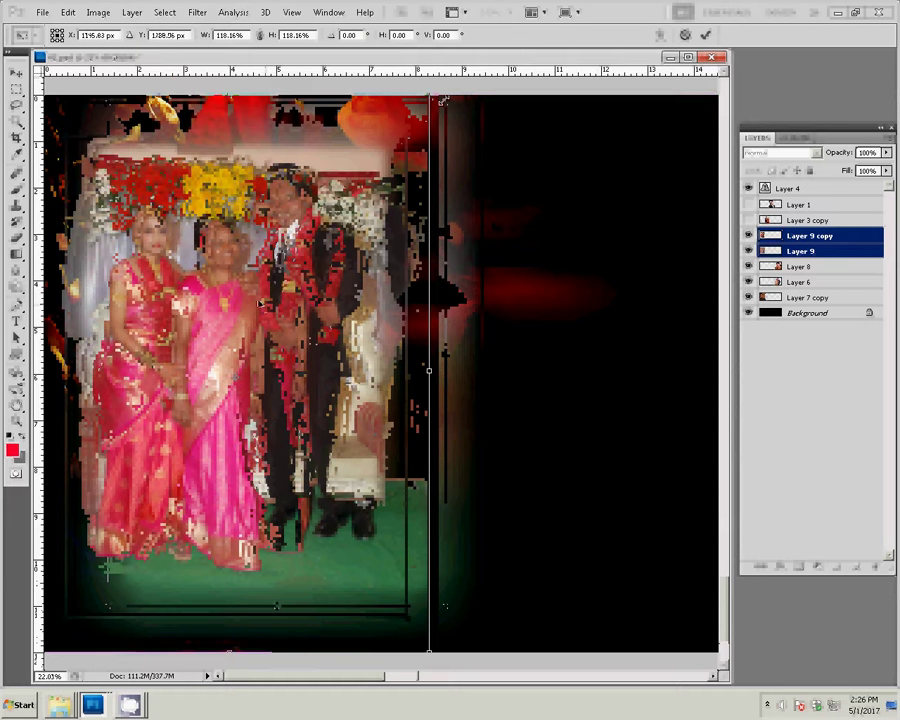
click(705, 34)
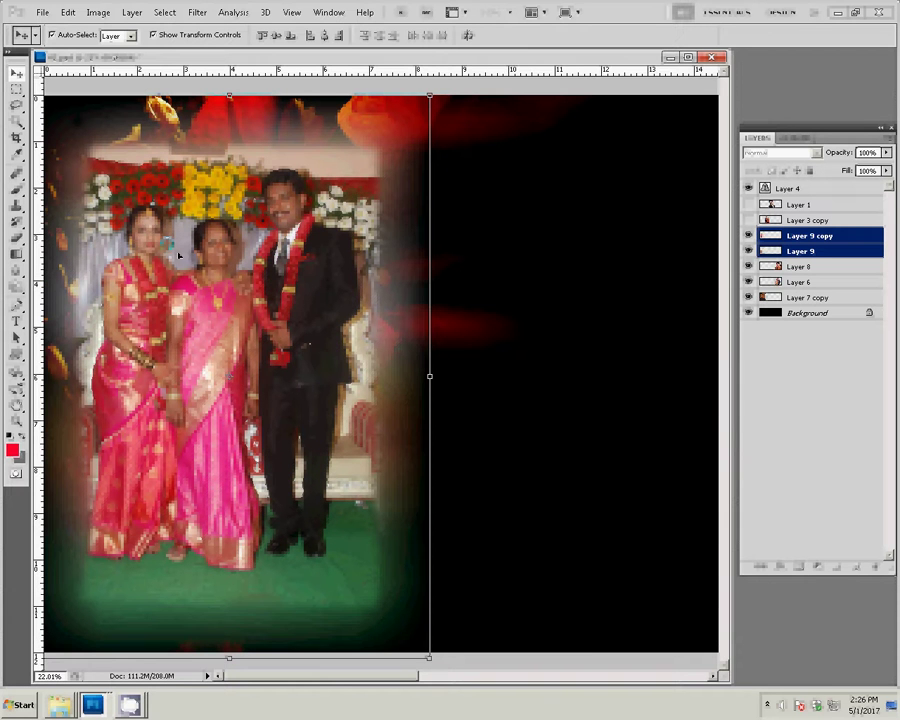
Step: Fit the whole album spread in the window
key(z)
right_click(260, 312)
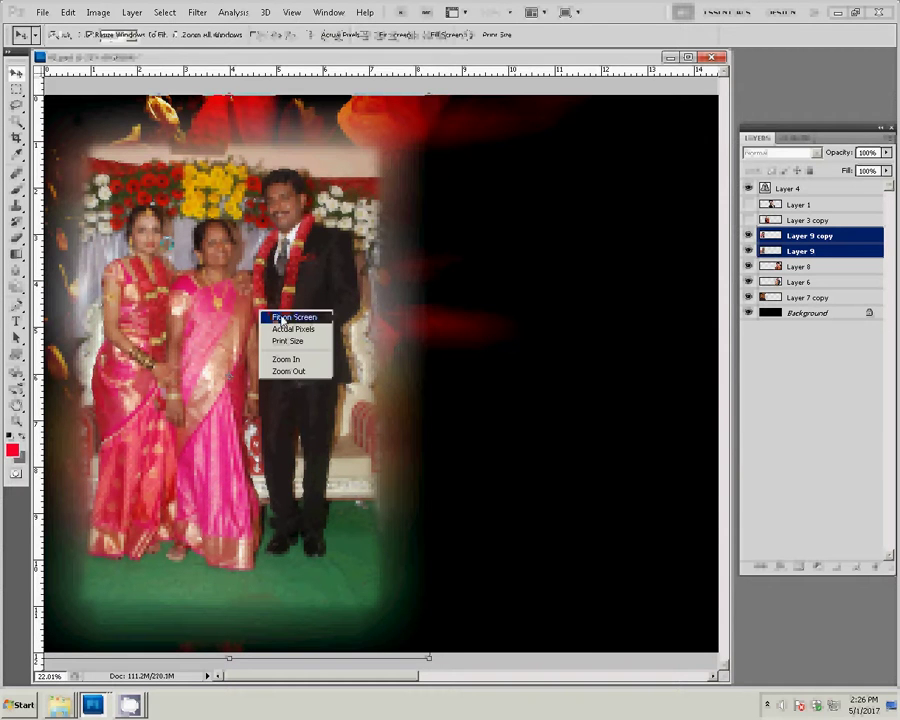
click(283, 318)
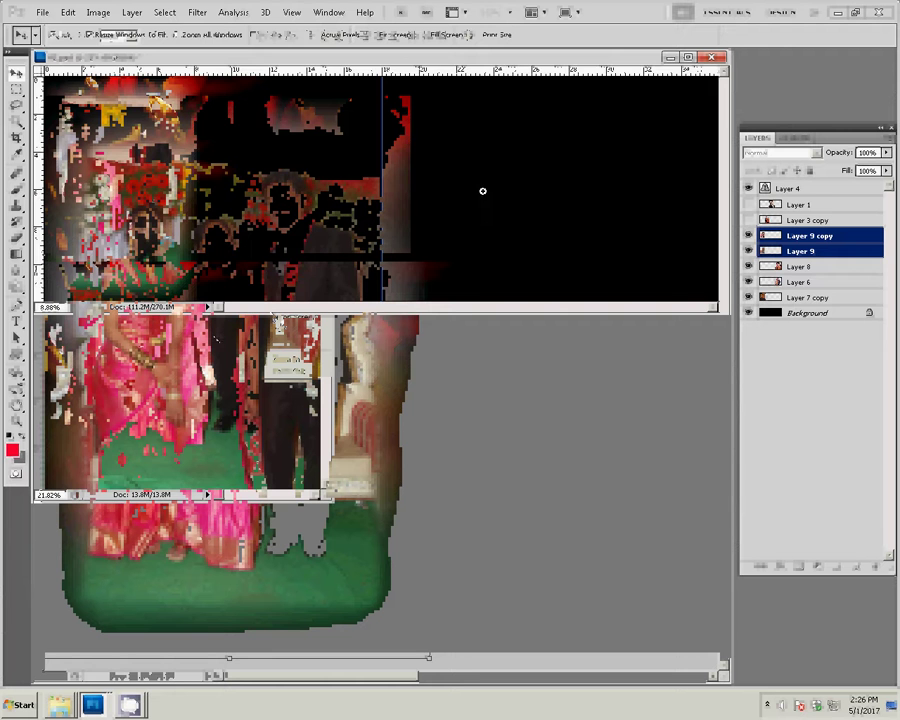
Step: Close the separate couple-photo document unsaved and bring up the wedding photos folder window
key(ctrl+Tab)
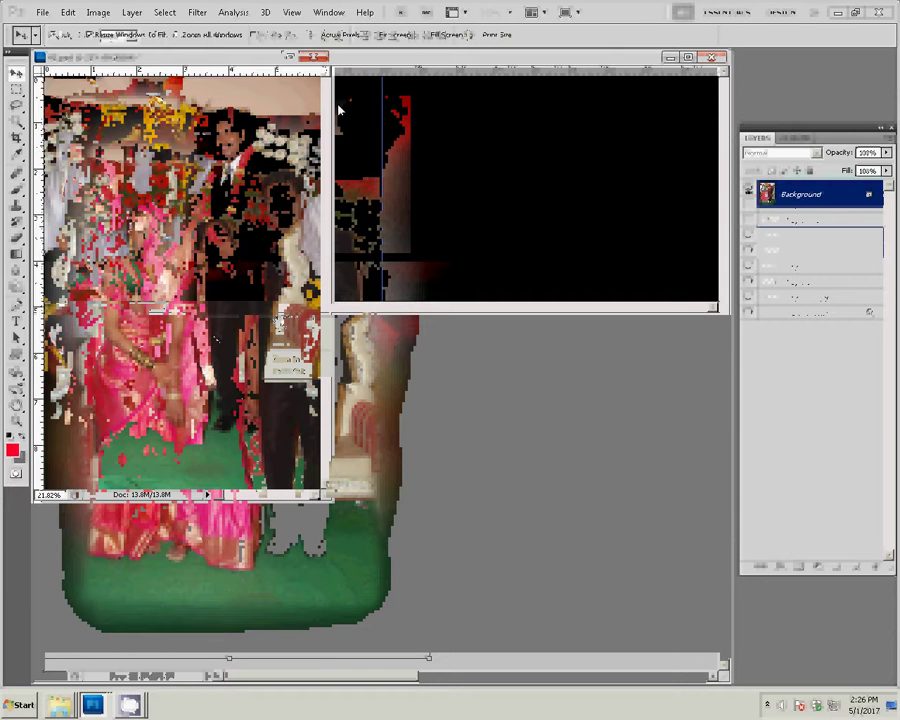
click(316, 56)
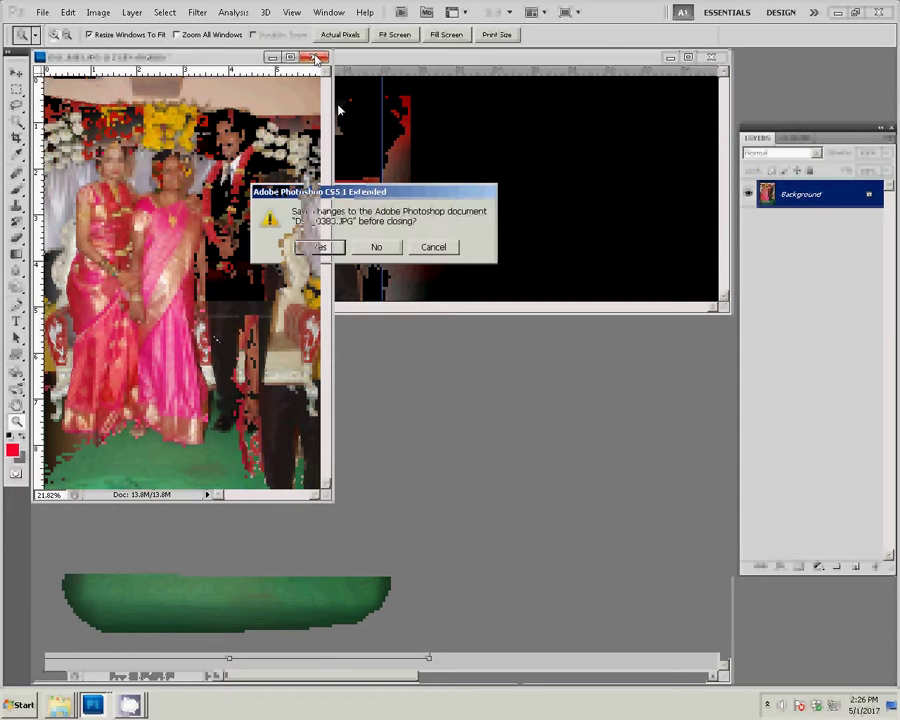
click(377, 247)
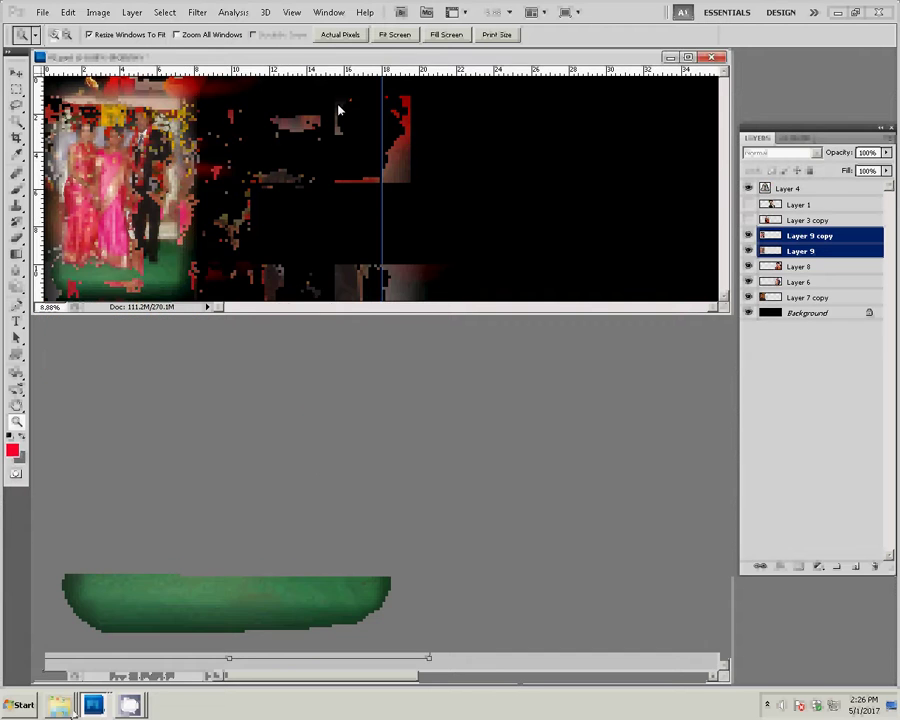
click(60, 705)
click(70, 674)
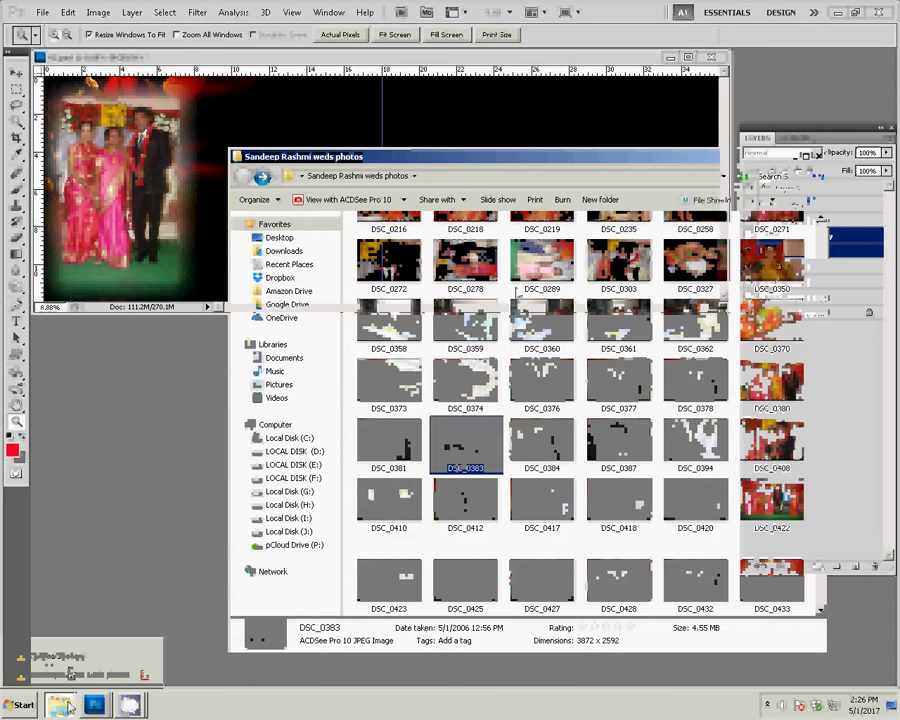
Step: Drag DSC_0412, DSC_0417 and DSC_0418 from the folder into Photoshop
click(257, 199)
click(262, 219)
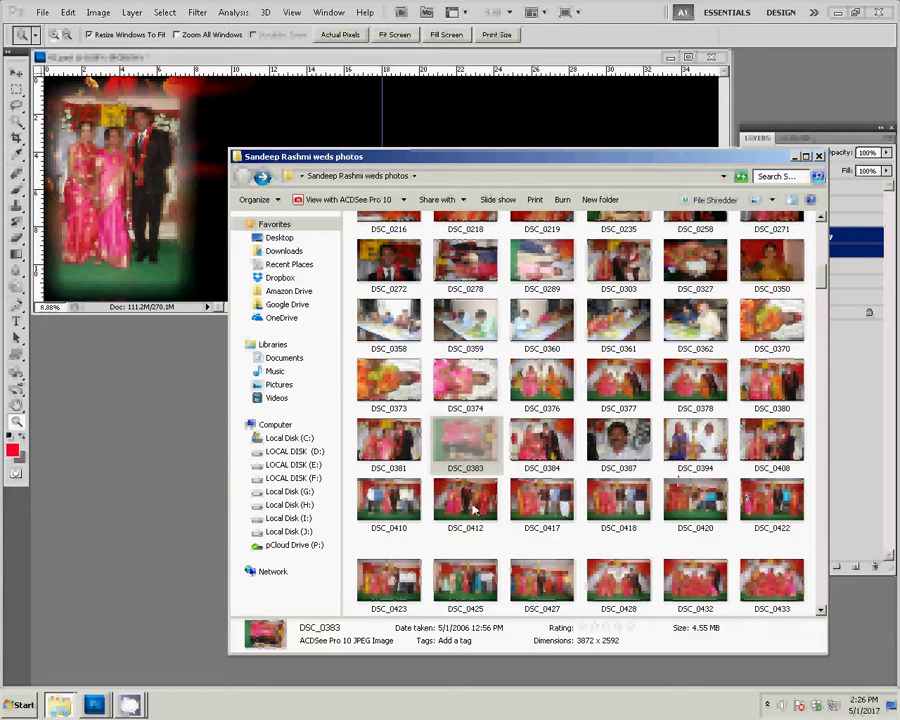
mouse_move(480, 517)
mouse_down()
mouse_move(527, 524)
mouse_move(543, 510)
mouse_move(606, 510)
mouse_move(767, 565)
mouse_move(818, 610)
mouse_up()
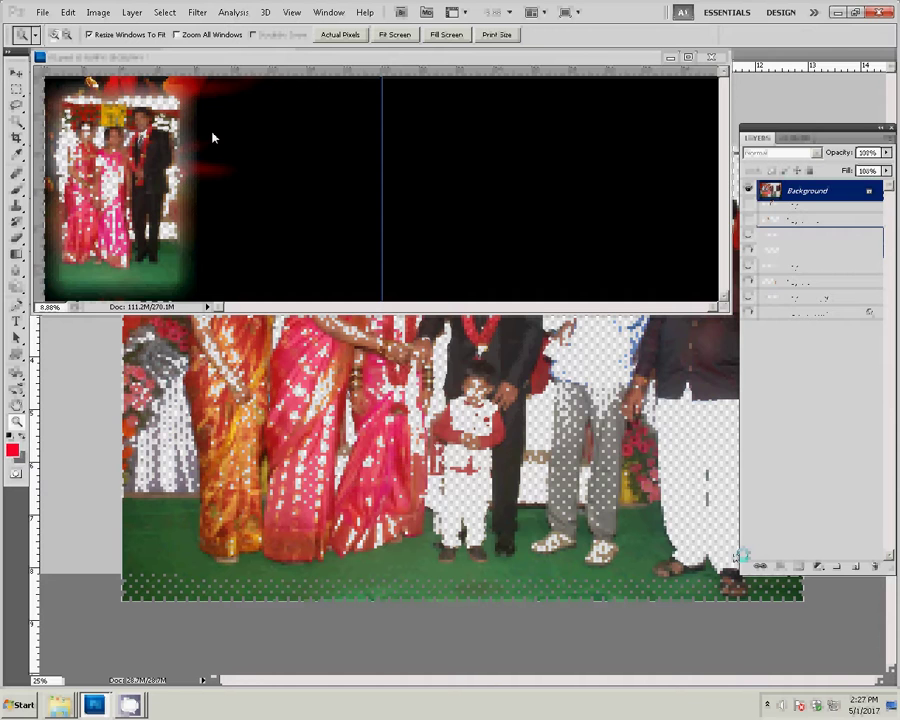
Step: Look through the opened group photo documents to find DSC_0412
key(ctrl+z)
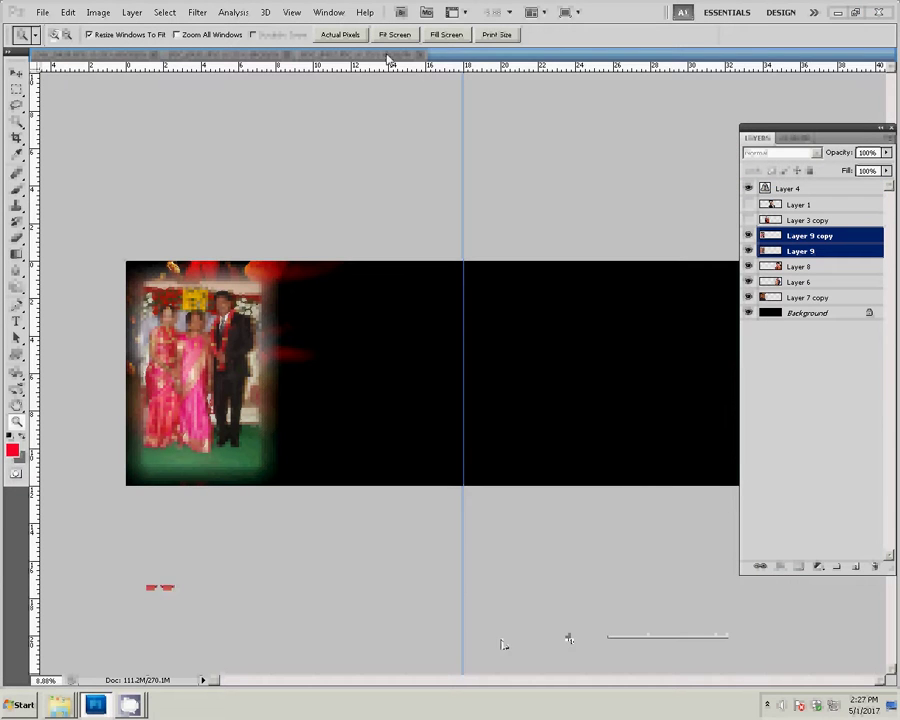
click(327, 55)
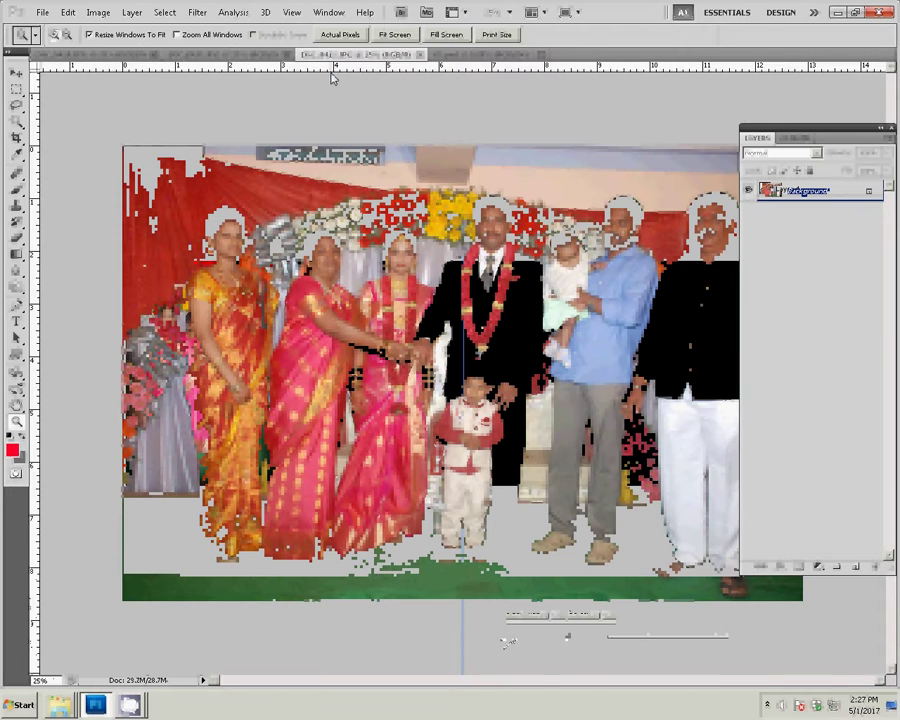
key(ctrl+alt+i)
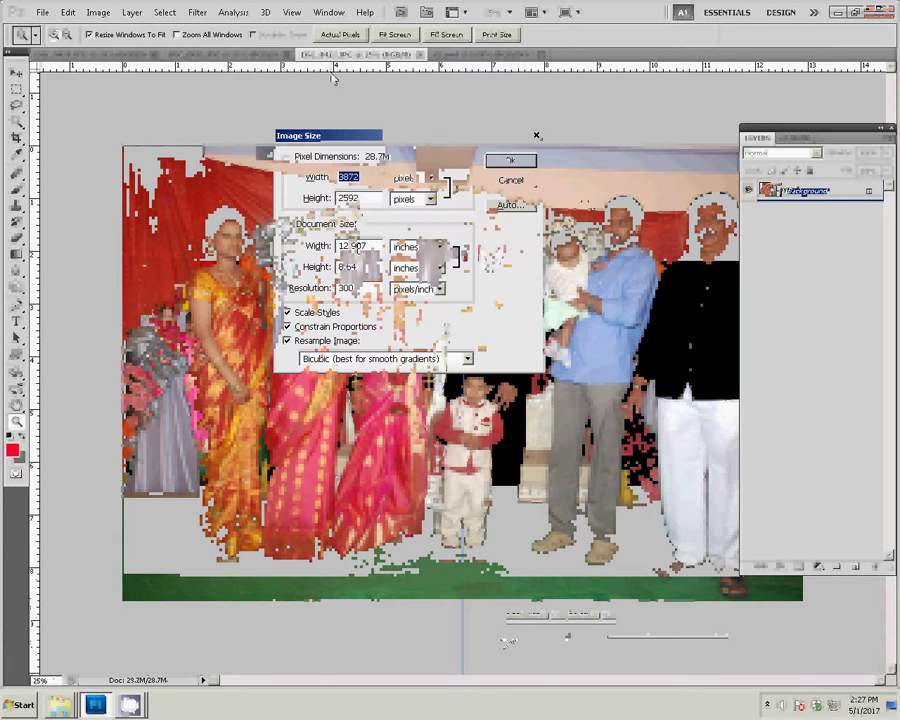
key(Escape)
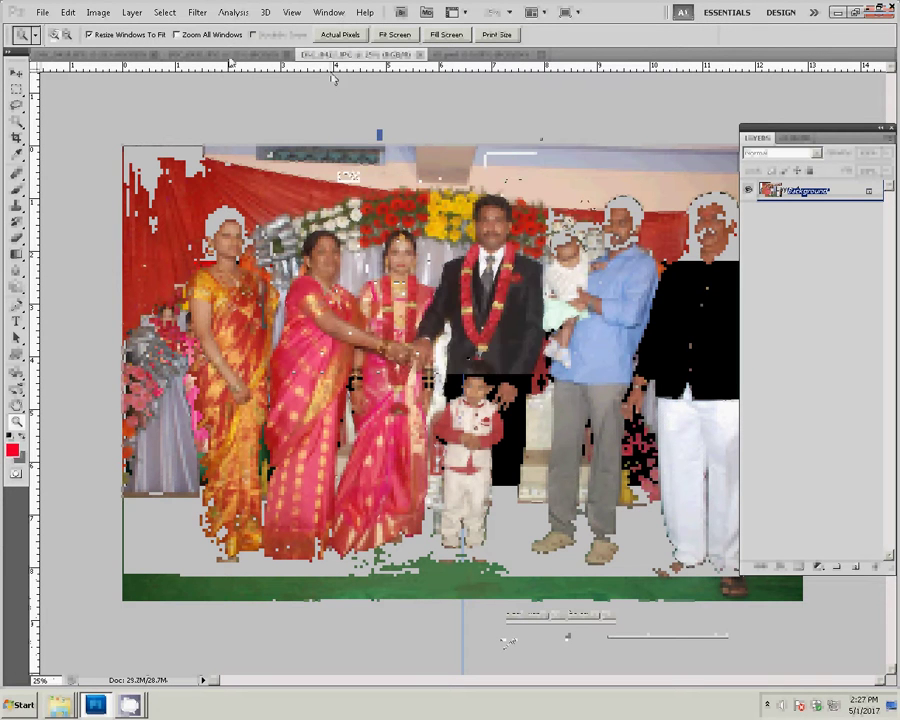
click(100, 56)
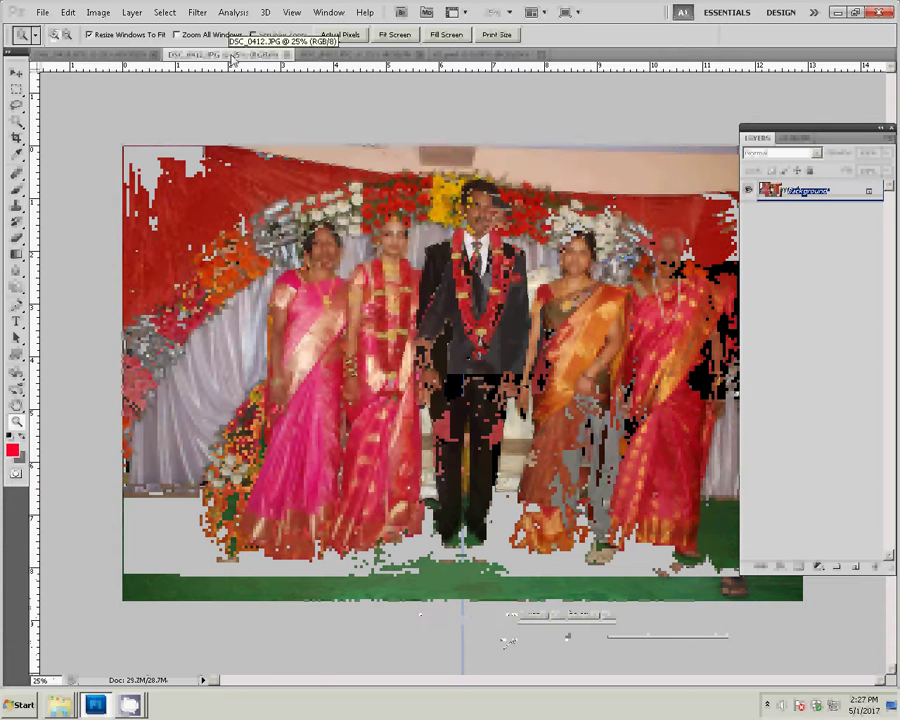
click(100, 56)
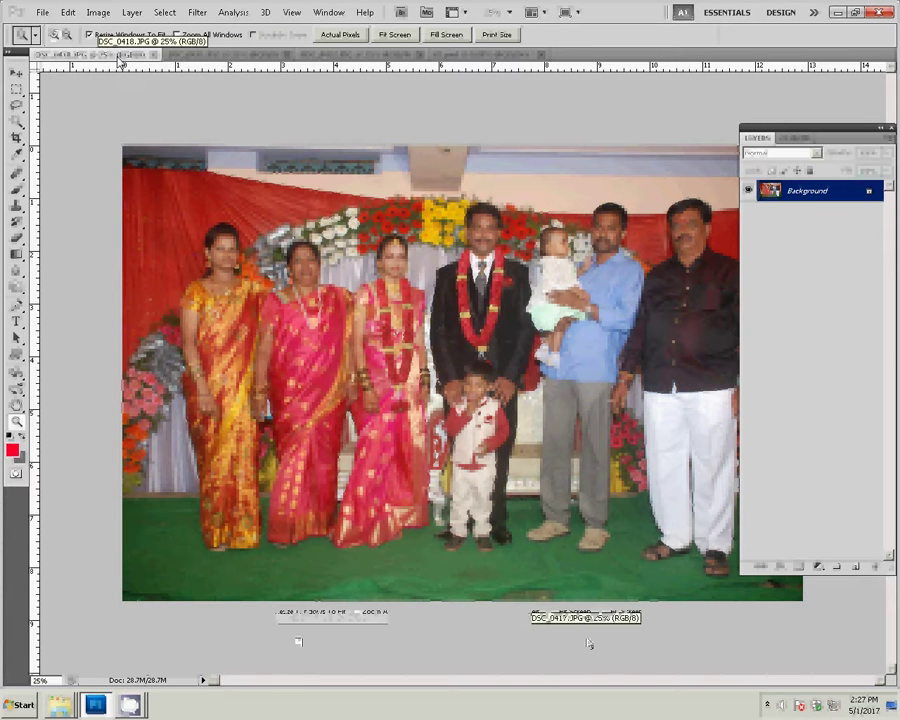
click(410, 56)
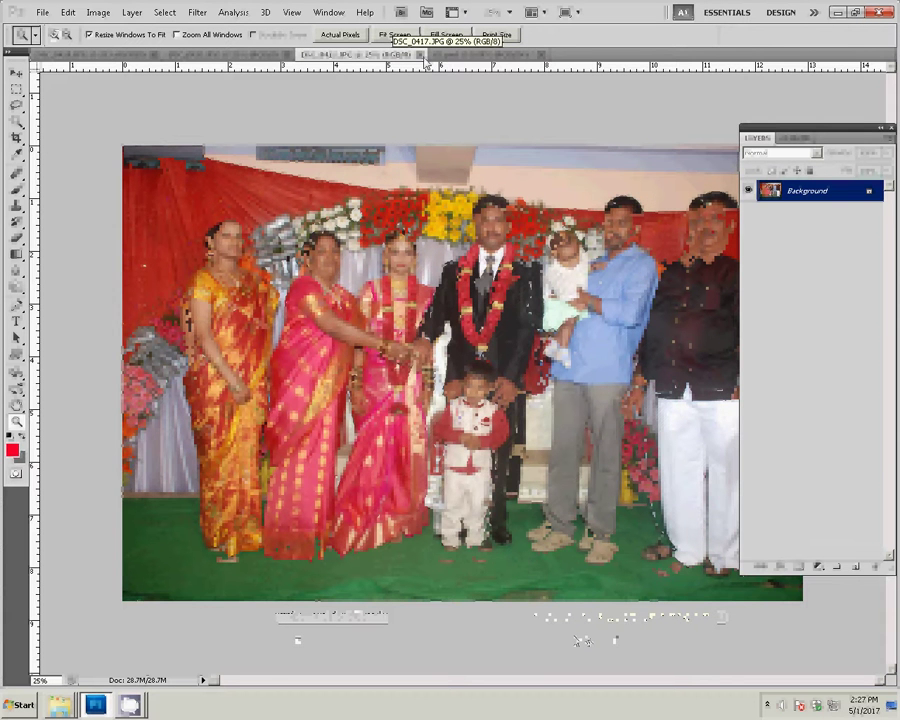
click(425, 56)
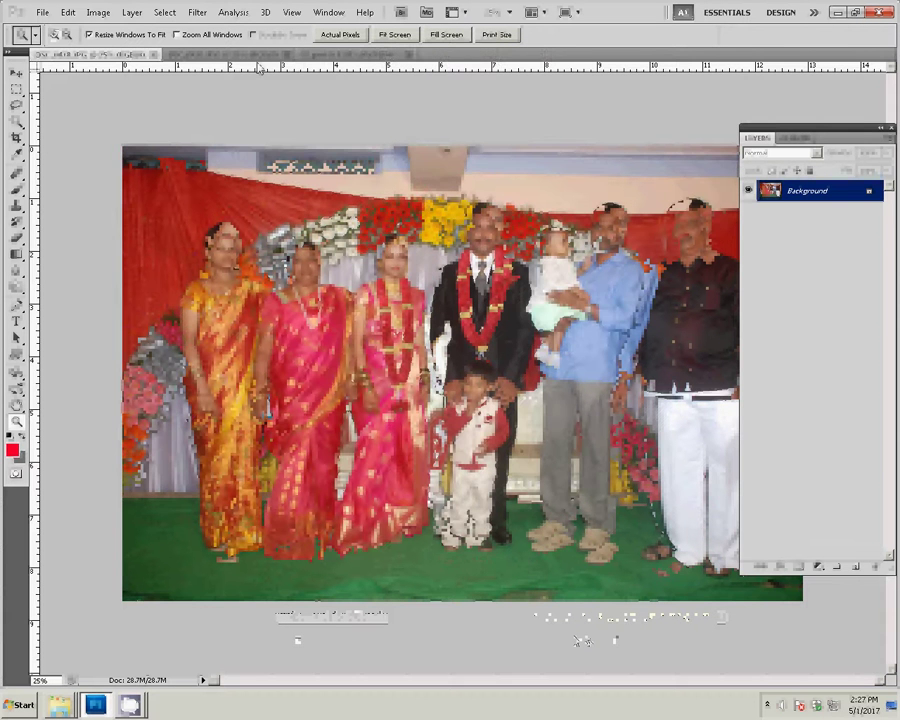
click(310, 52)
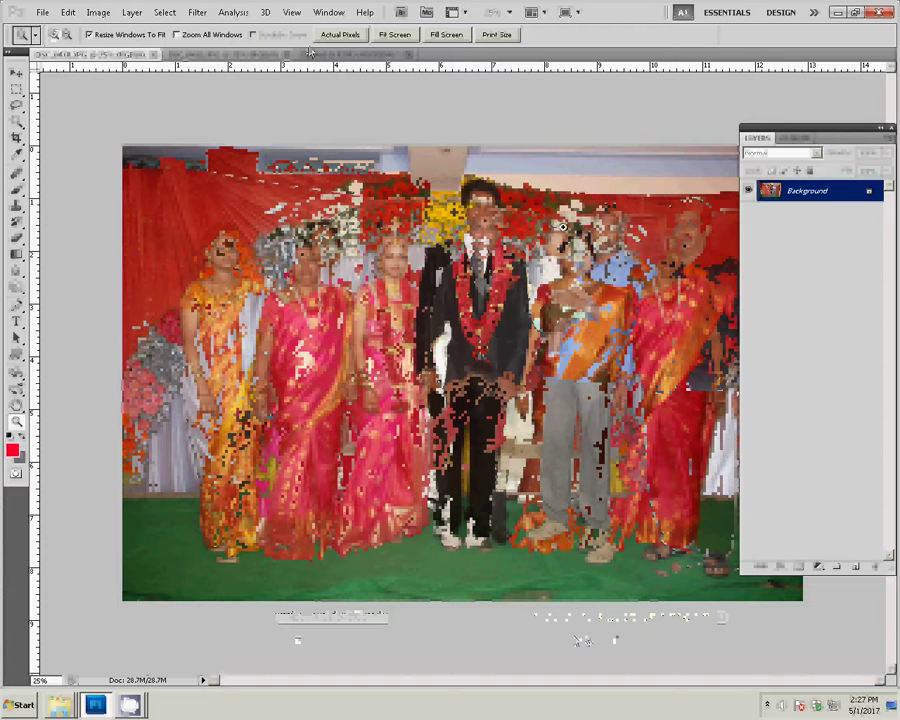
Step: Resize DSC_0412 to 8 inches wide, close it unsaved, and return to the album layout
key(ctrl+alt+i)
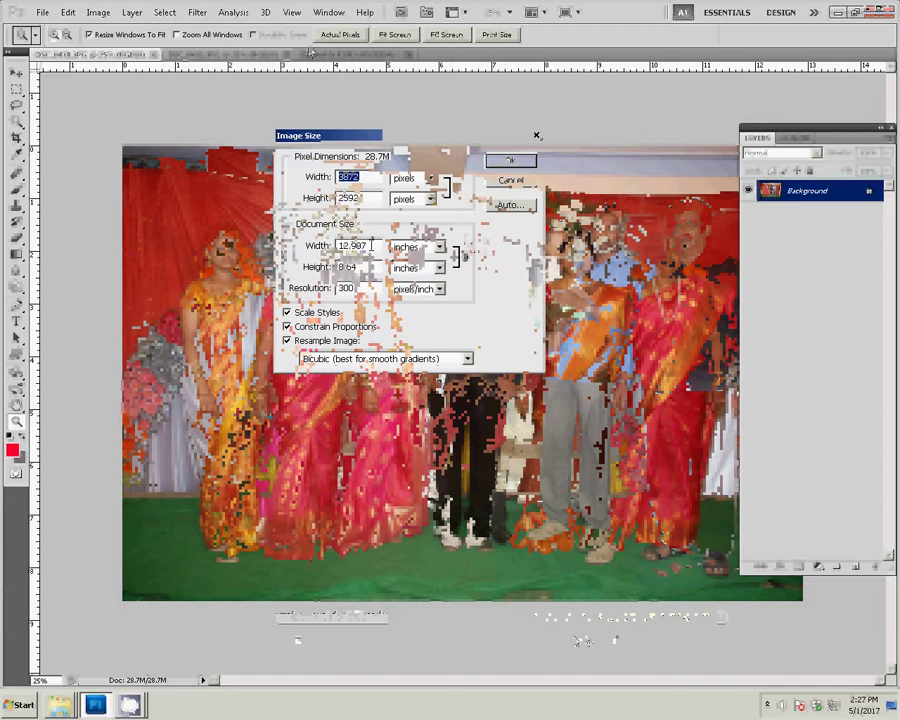
click(371, 245)
double_click(371, 245)
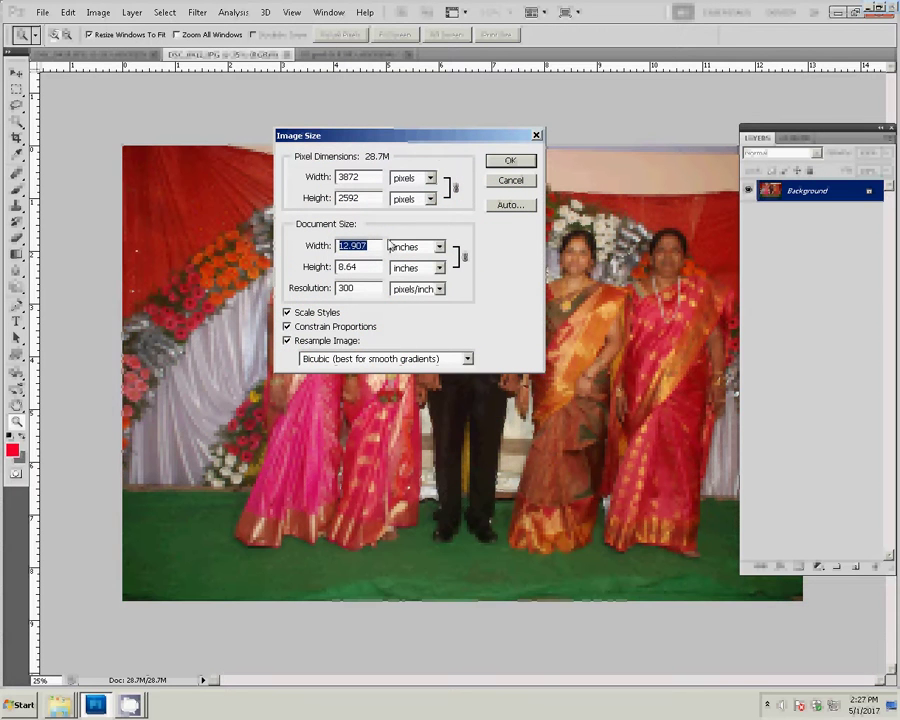
text(8)
click(513, 161)
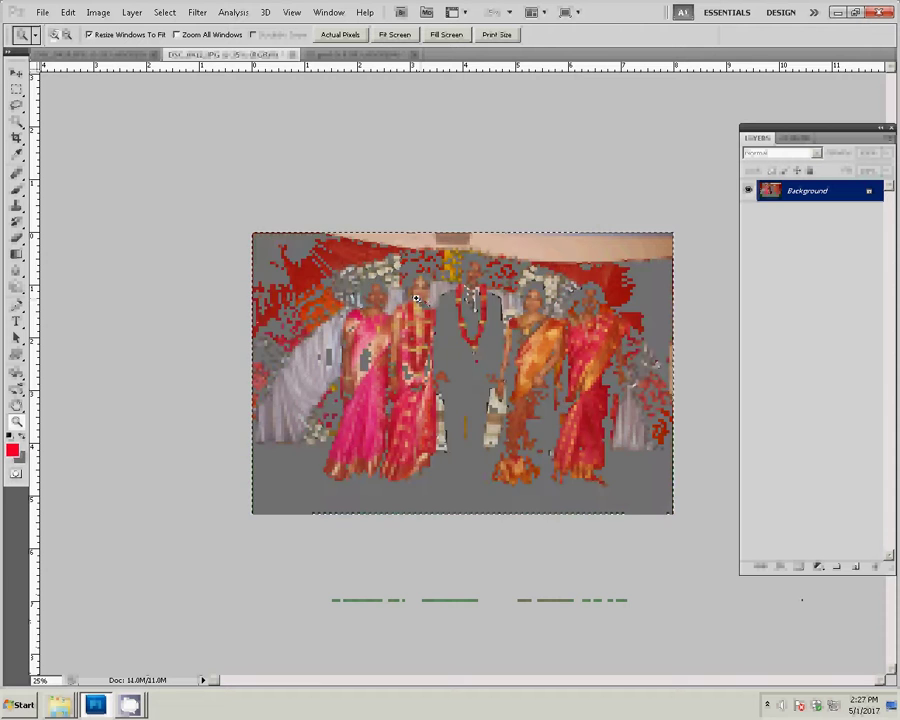
click(292, 54)
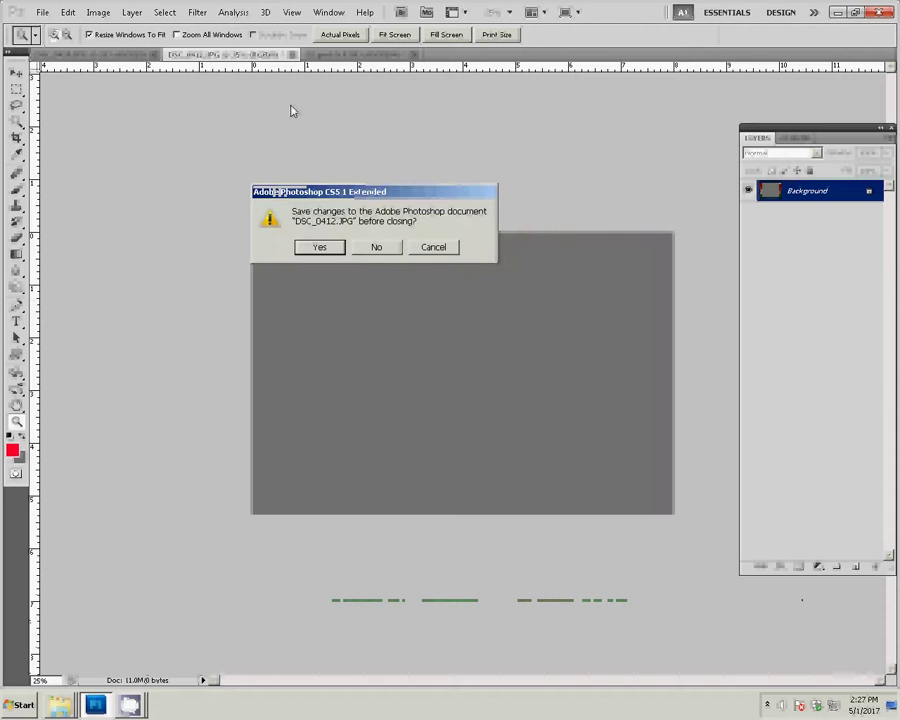
click(376, 248)
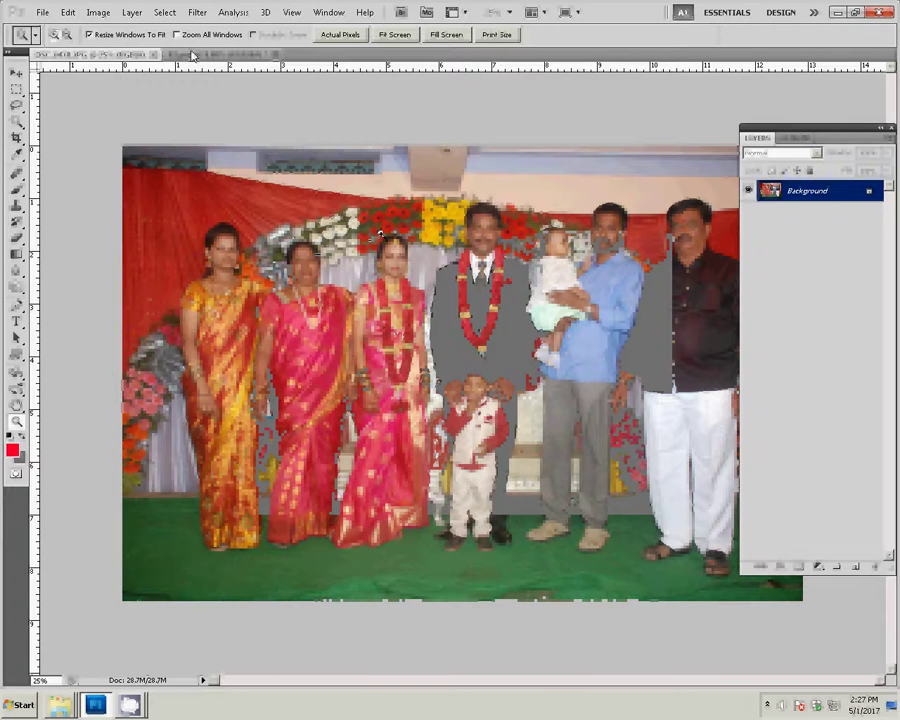
click(193, 55)
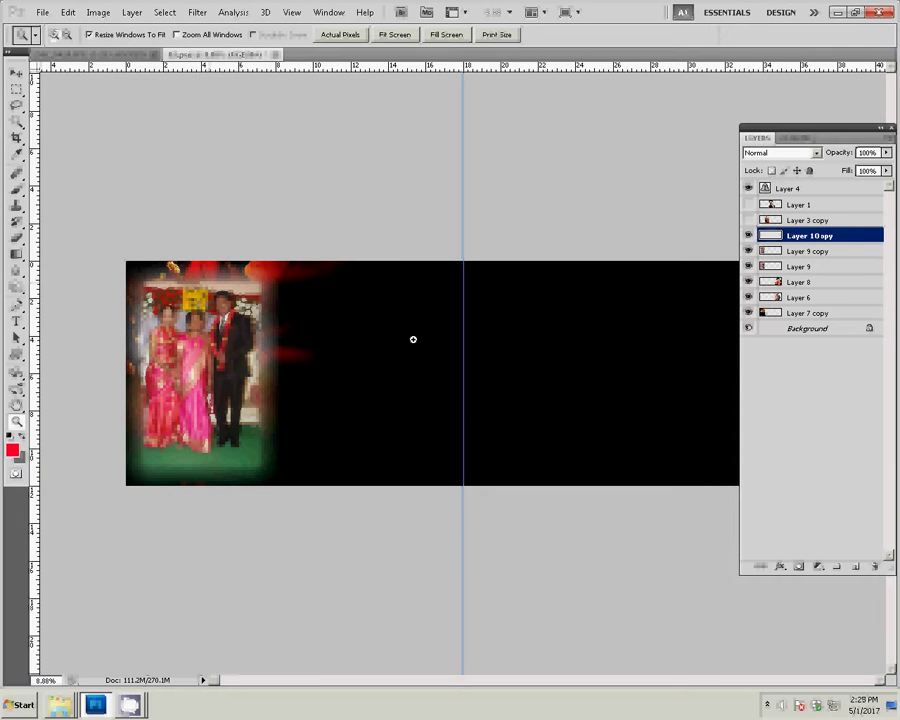
Step: Position the pasted group photo, Layer 10, in the top slot beside the couple photo
key(s)
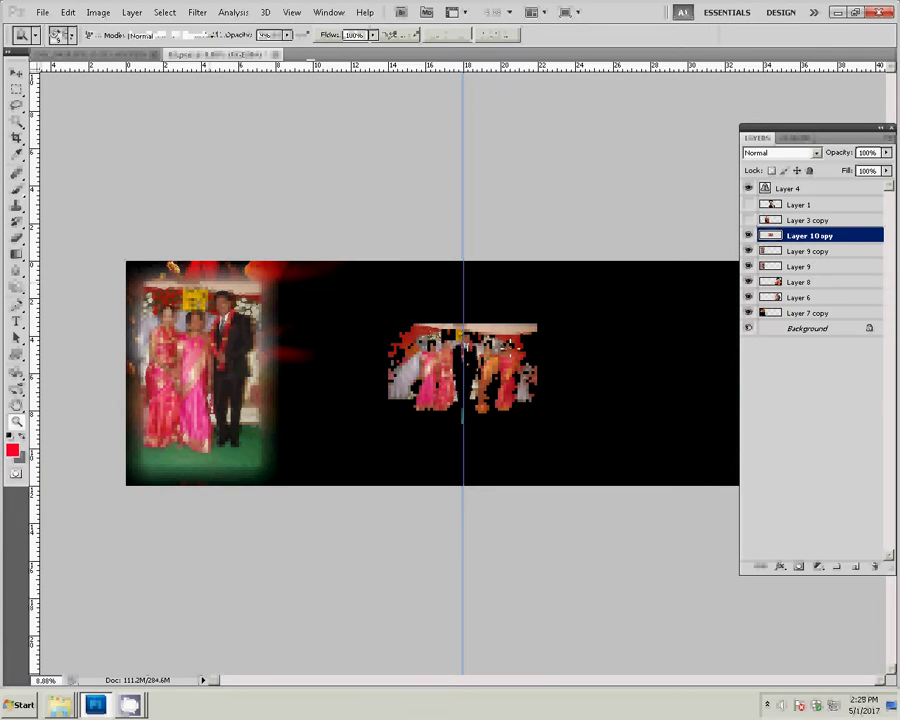
key(v)
drag(462, 368, 374, 321)
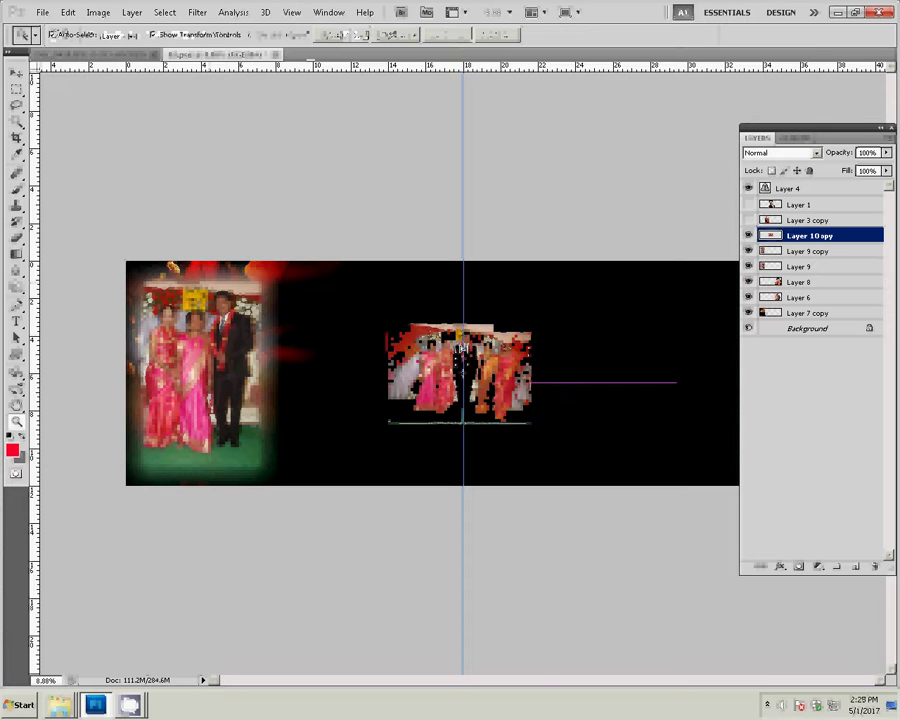
drag(434, 291, 374, 287)
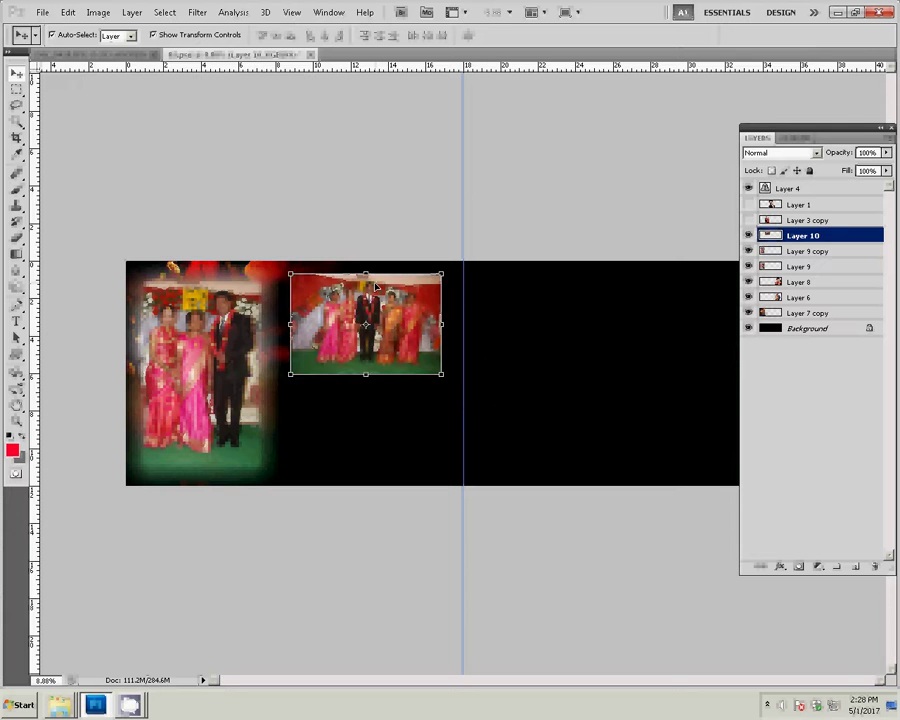
key(ctrl+Tab)
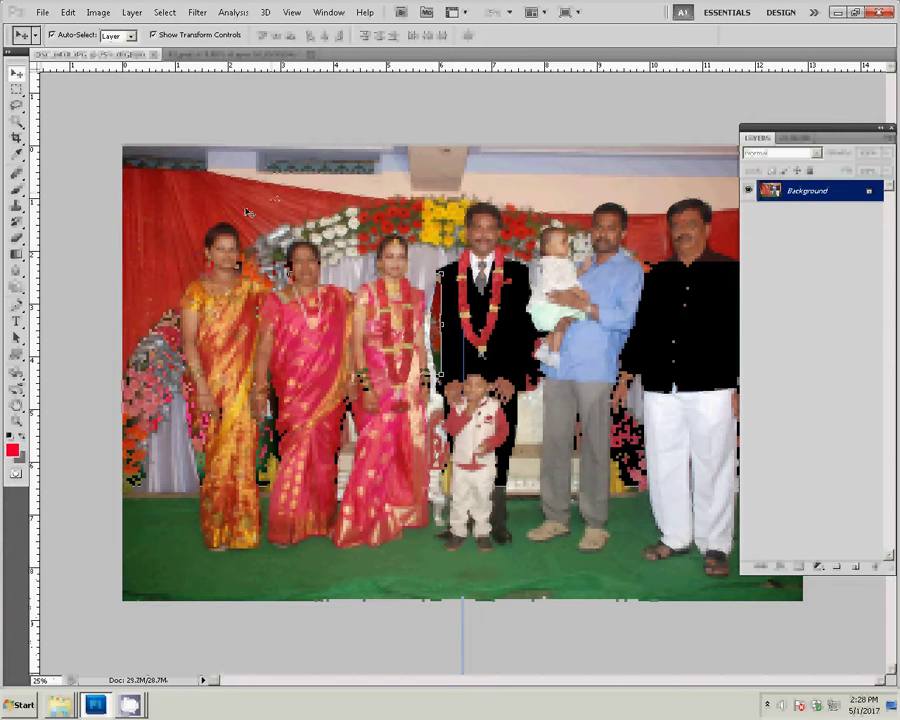
Step: Resize DSC_0418 to 8 inches wide and close it without saving
key(ctrl+alt+i)
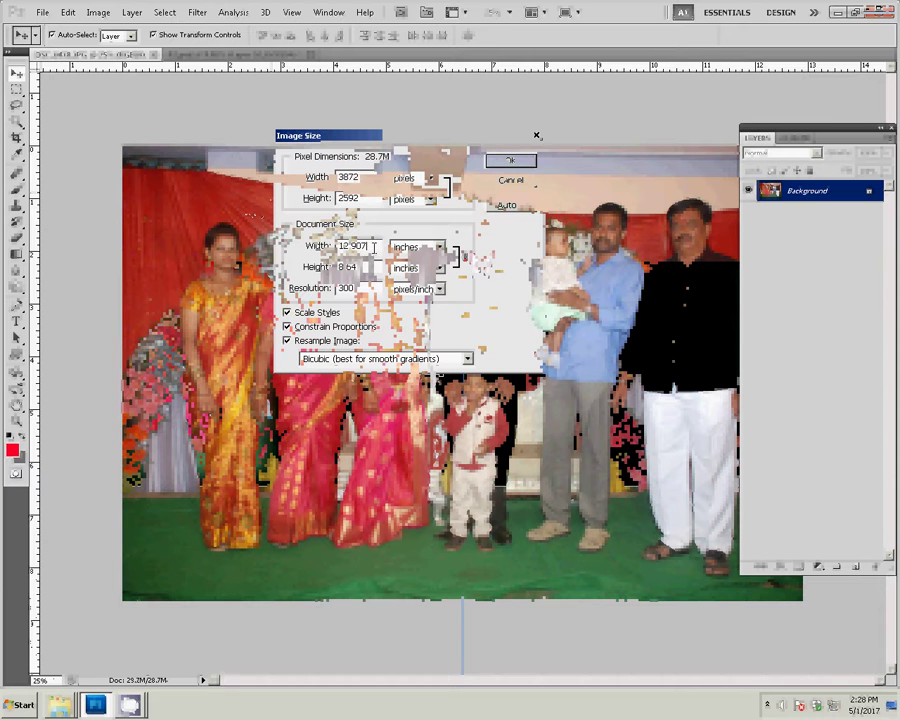
double_click(360, 246)
text(8)
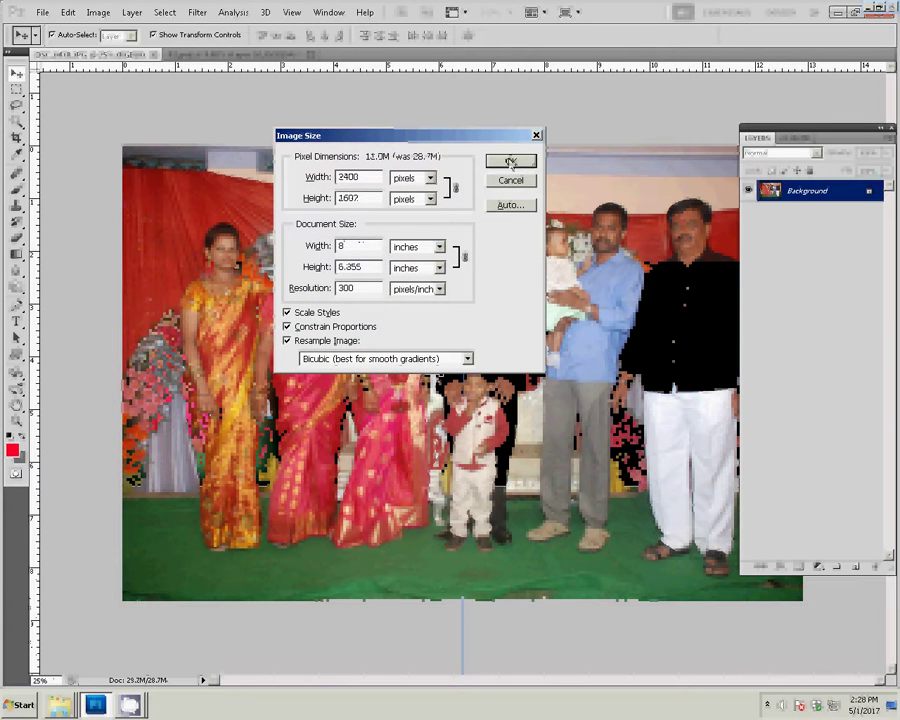
click(510, 160)
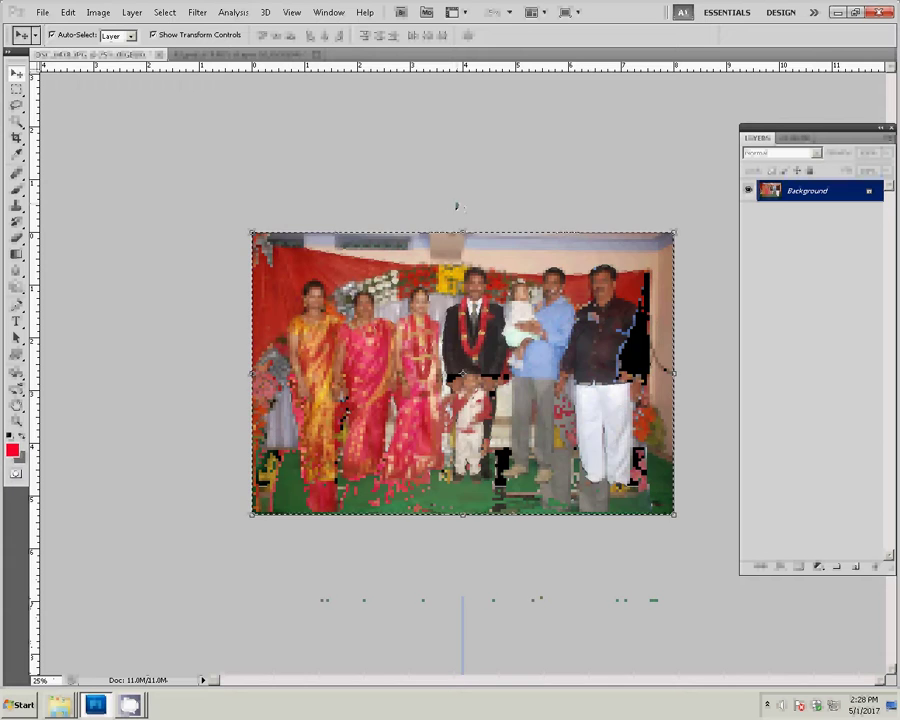
key(ctrl+w)
click(384, 250)
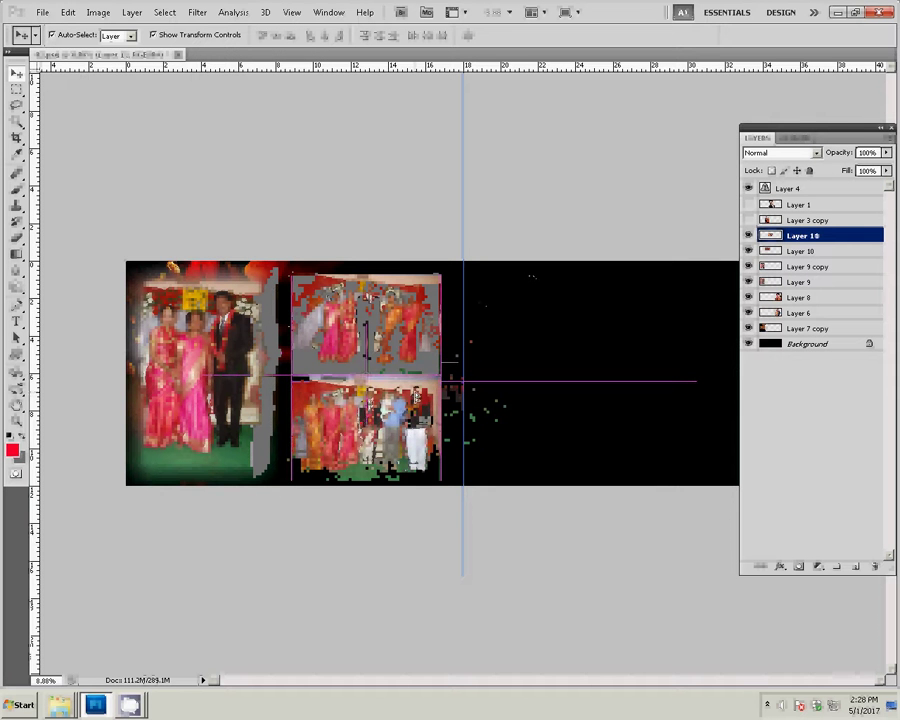
Step: Select the Layer 10 and Layer 11 group photos, then switch to the Zoom tool
click(409, 327)
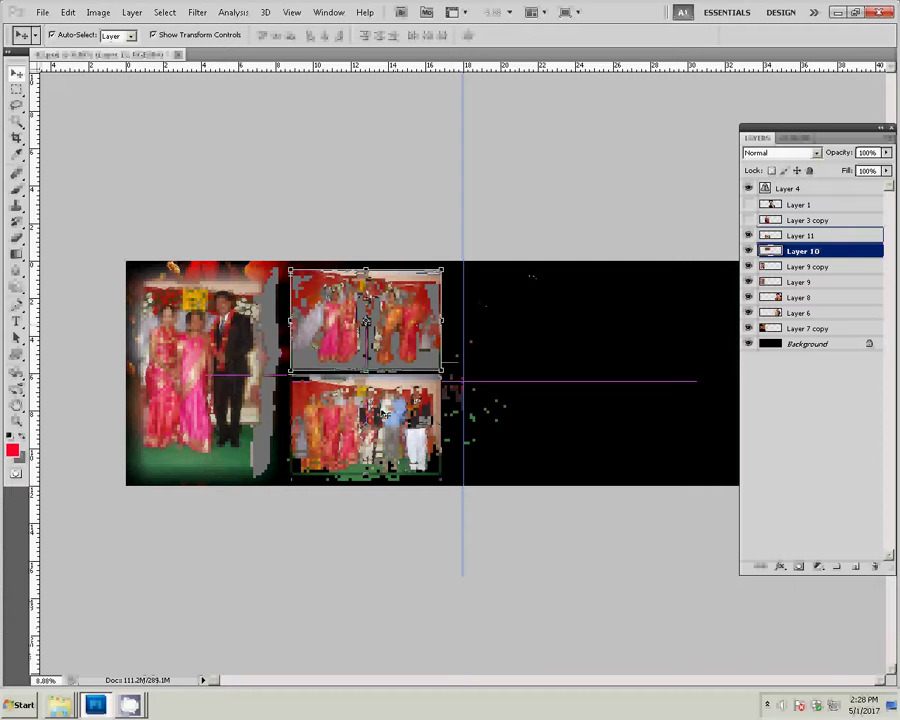
click(350, 410)
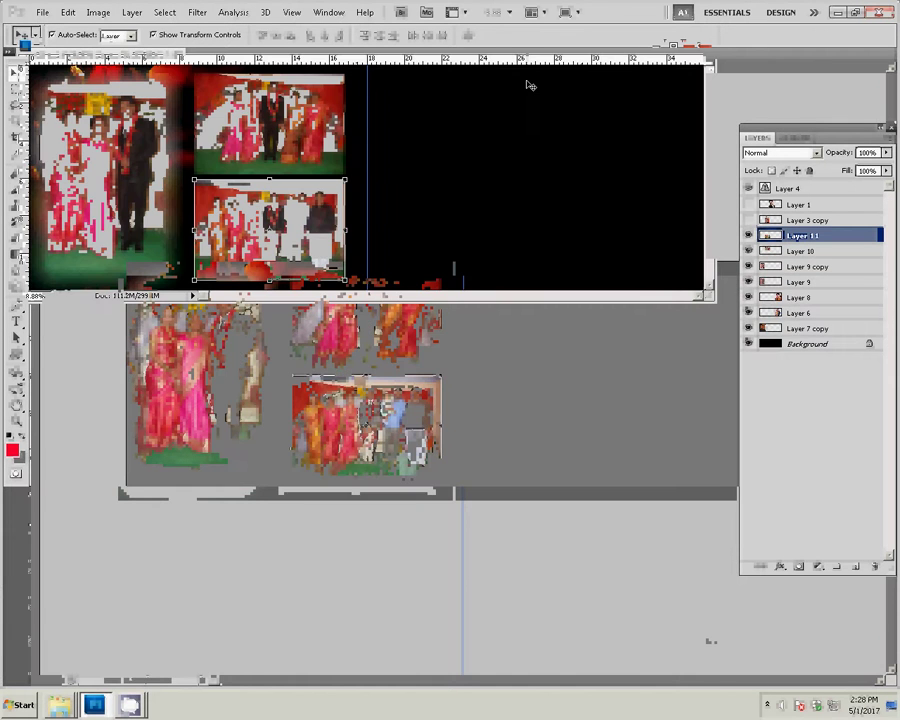
key(z)
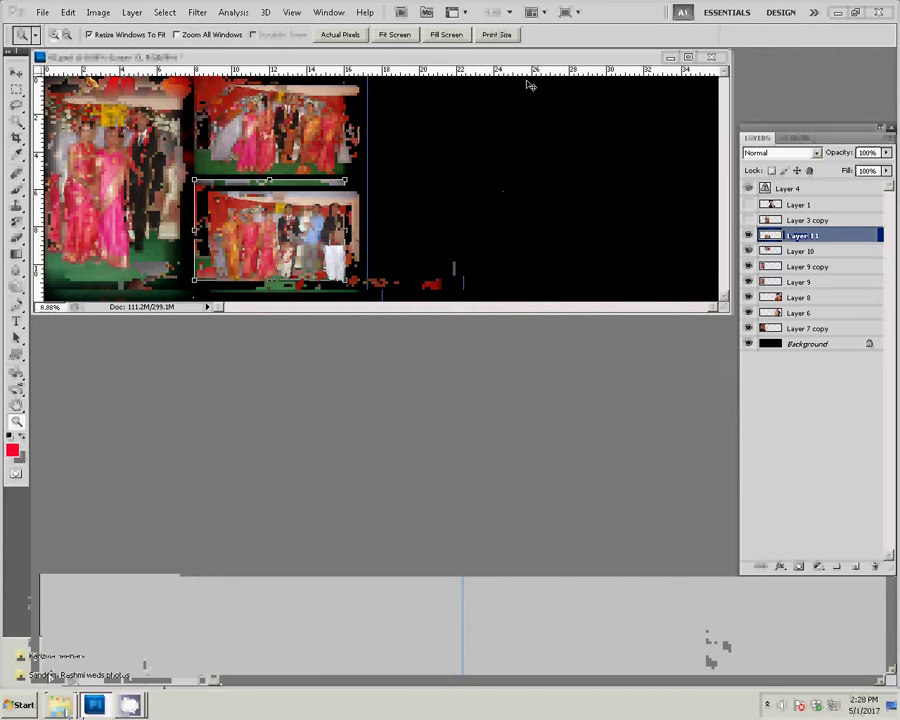
click(75, 675)
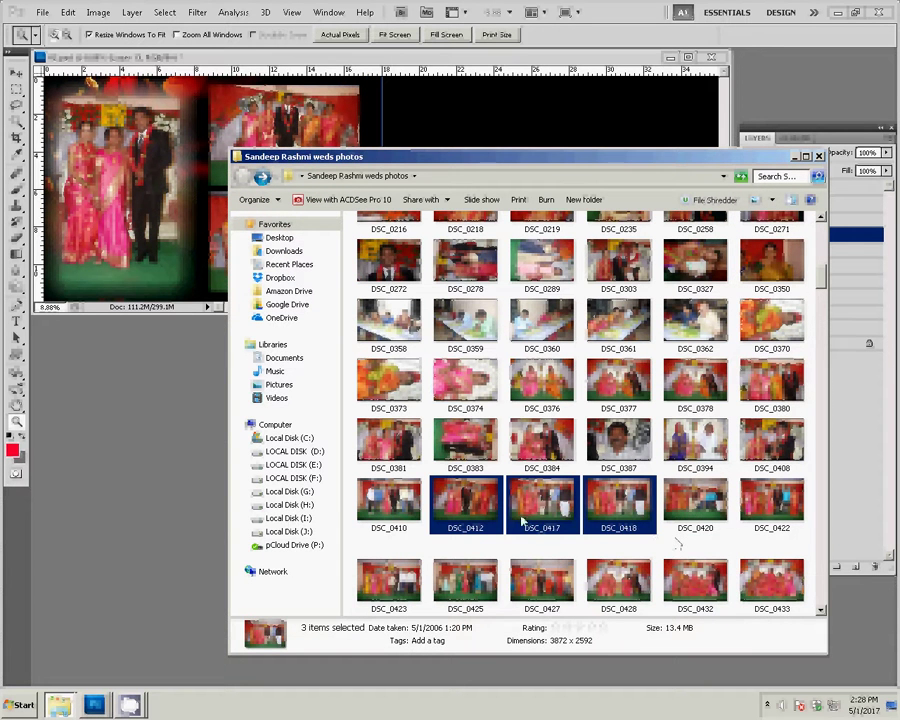
ctrl+click(470, 452)
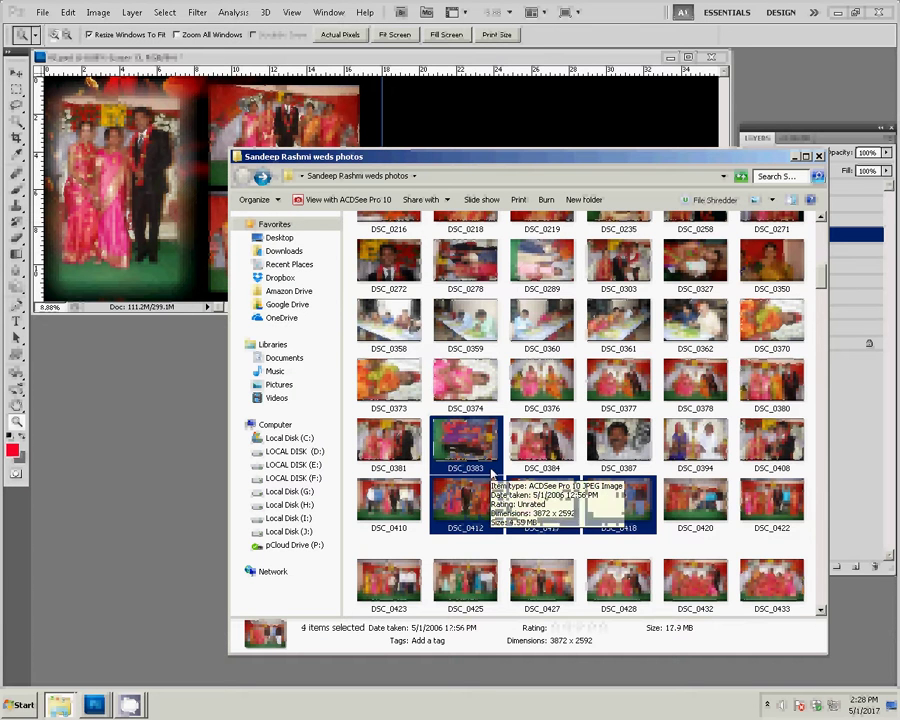
scroll(585, 368, up, 10)
scroll(585, 368, up, 10)
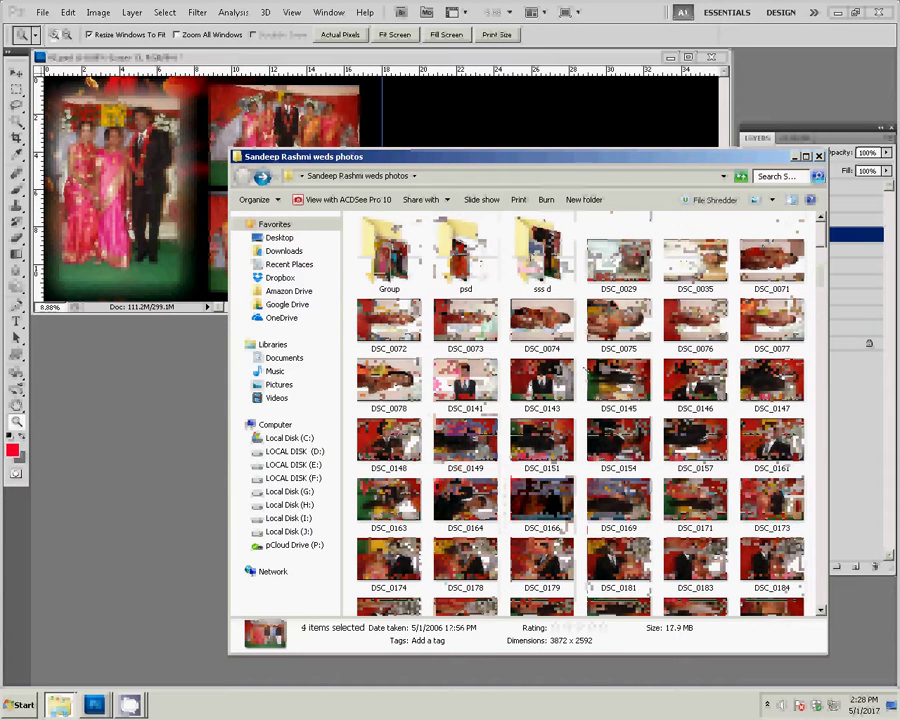
click(534, 257)
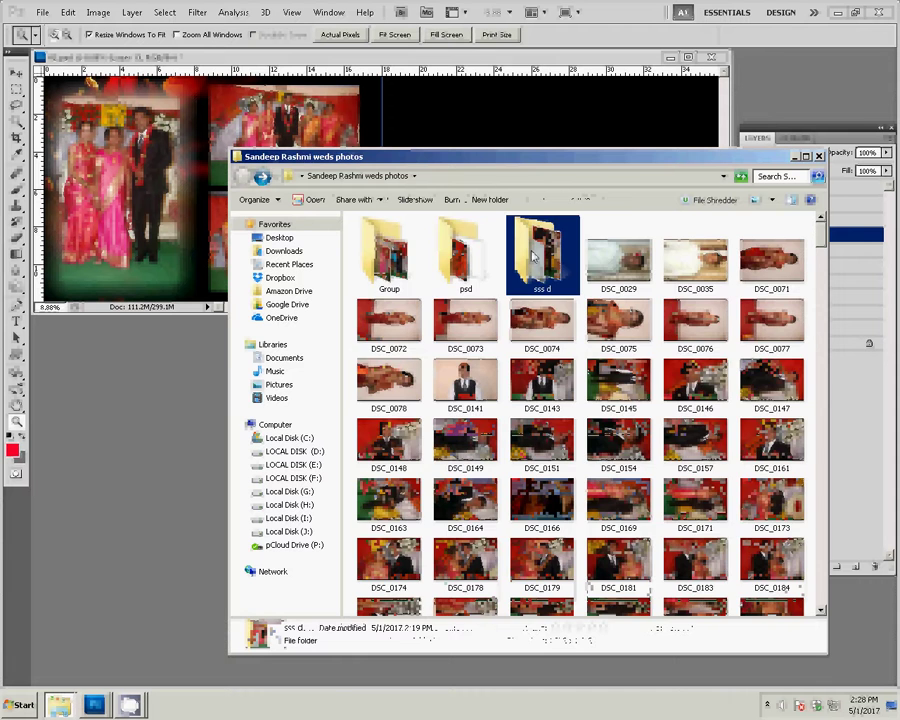
double_click(534, 257)
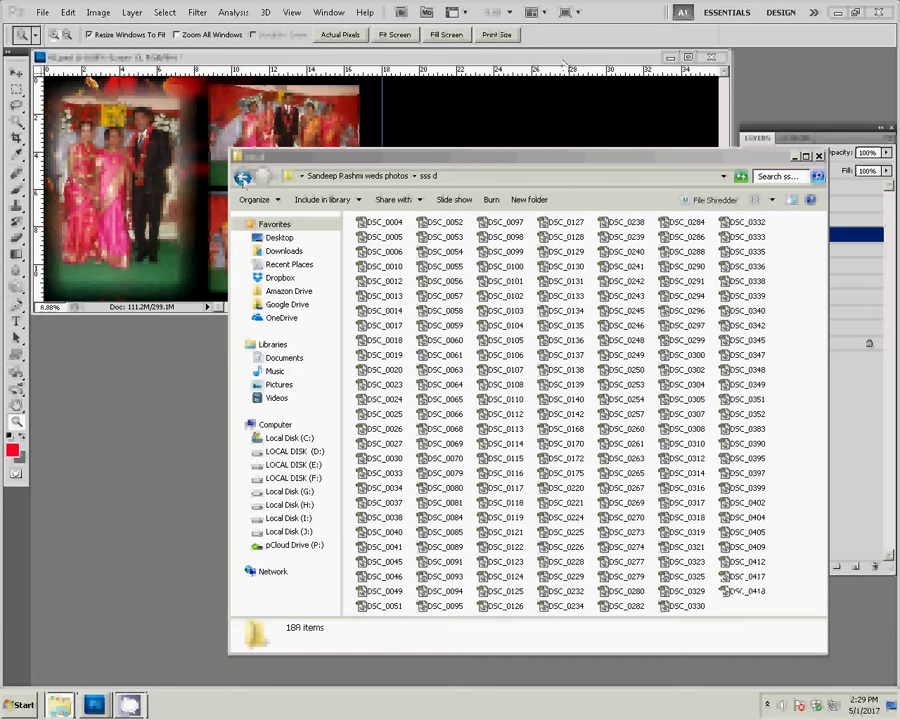
click(241, 178)
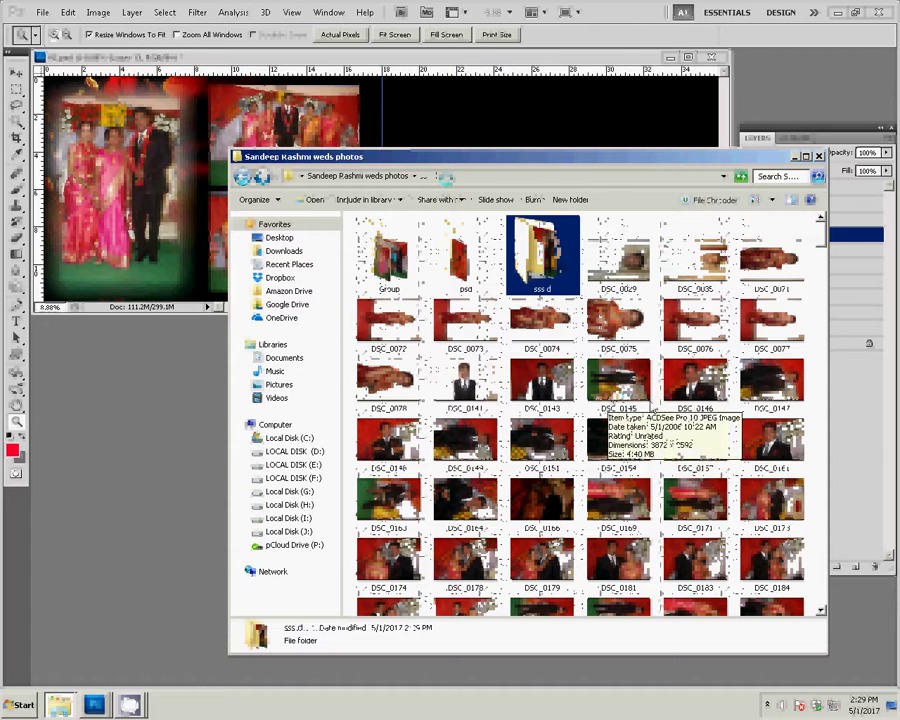
scroll(693, 465, down, 5)
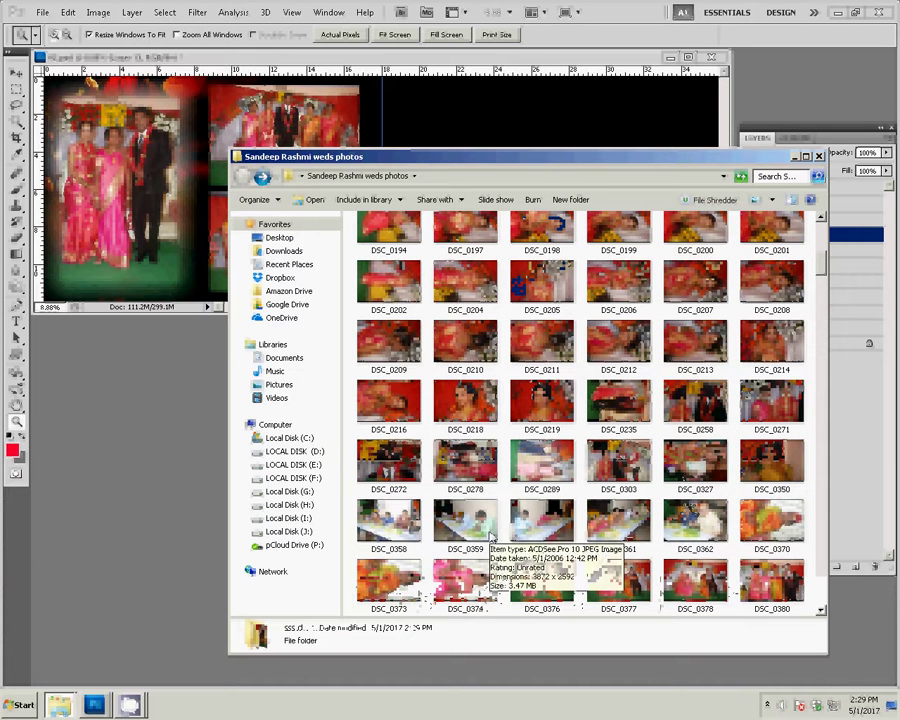
mouse_move(771, 580)
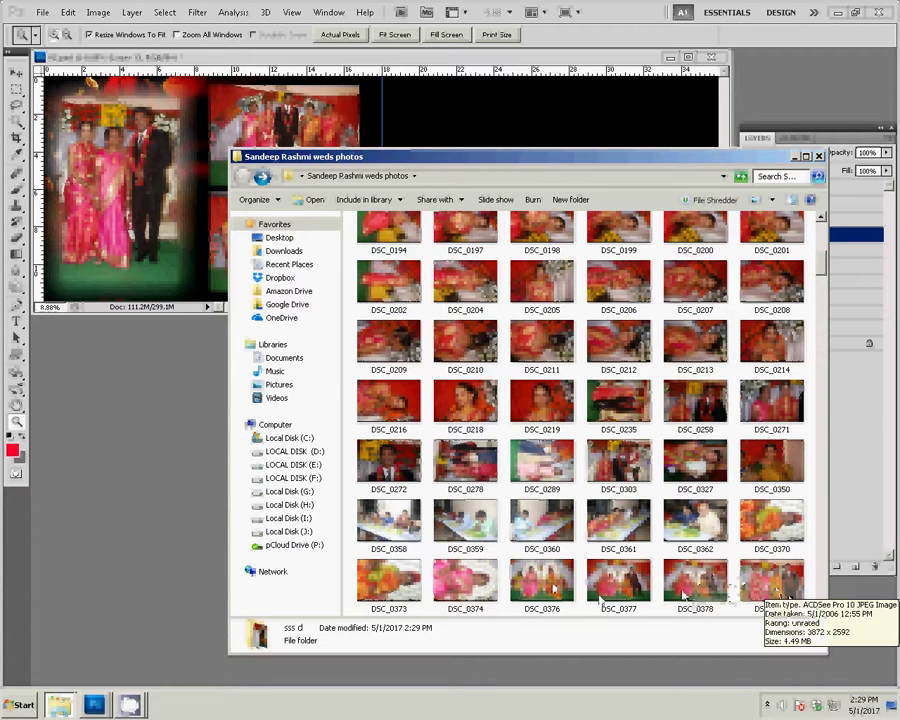
Step: Select DSC_0380, DSC_0410, DSC_0420 and DSC_0422 in Explorer and drop them onto Photoshop
ctrl+click(770, 590)
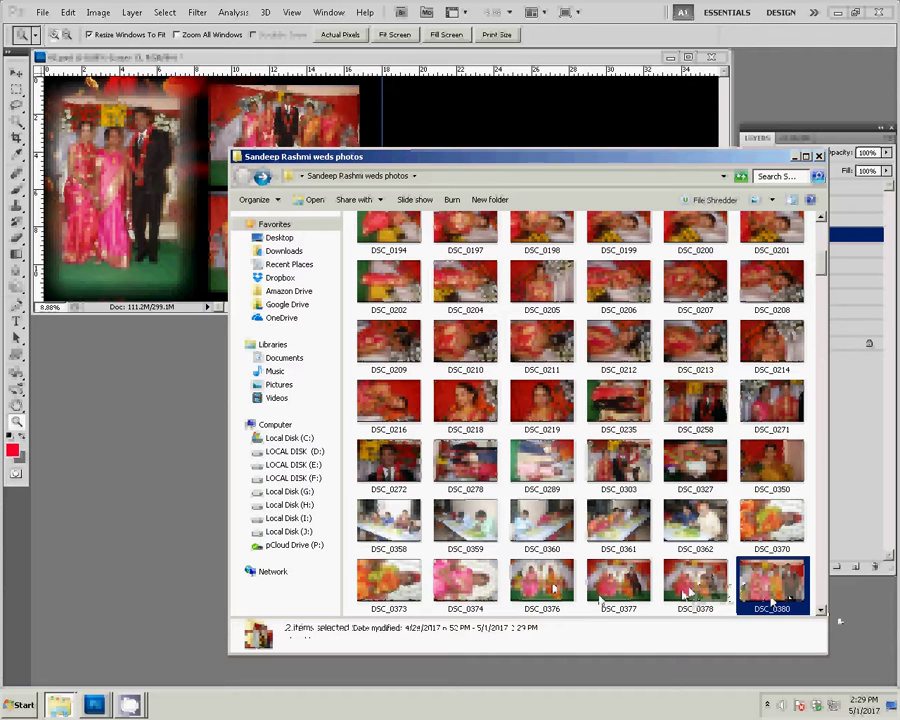
key(F2)
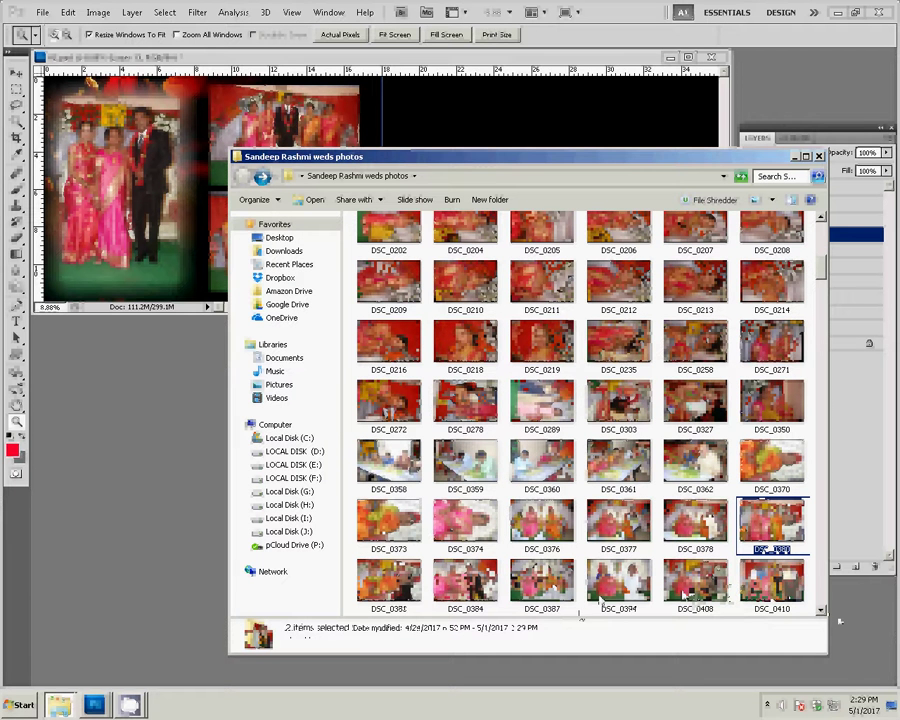
ctrl+click(771, 582)
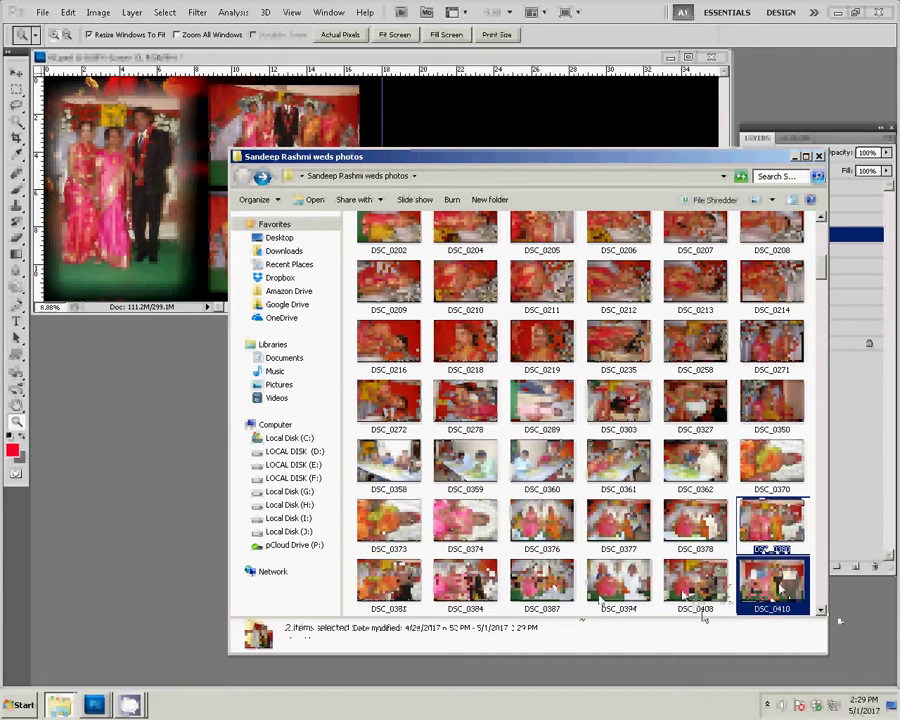
click(820, 610)
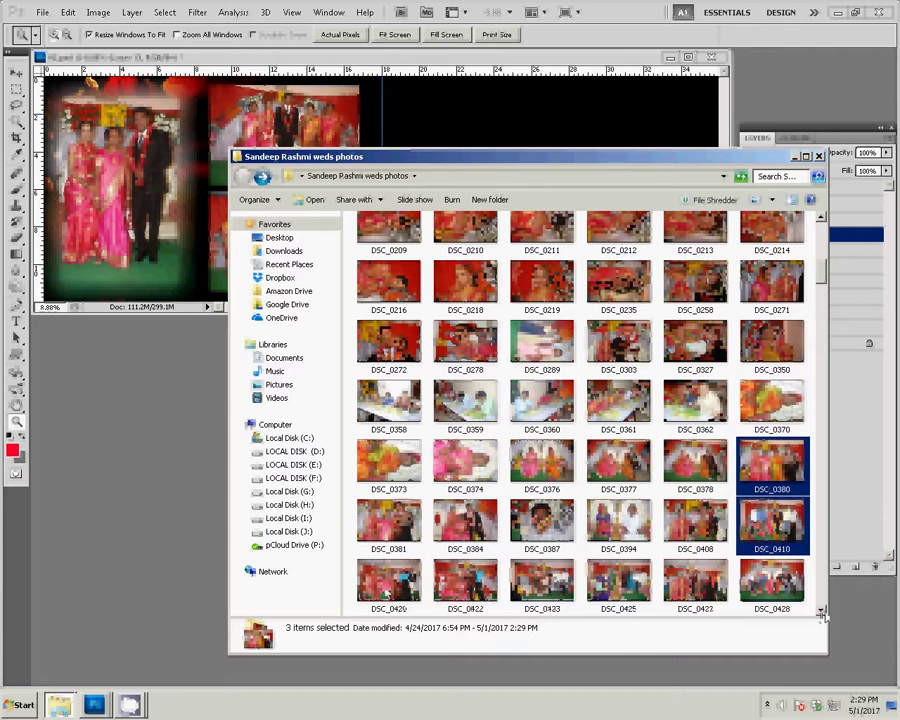
ctrl+click(386, 593)
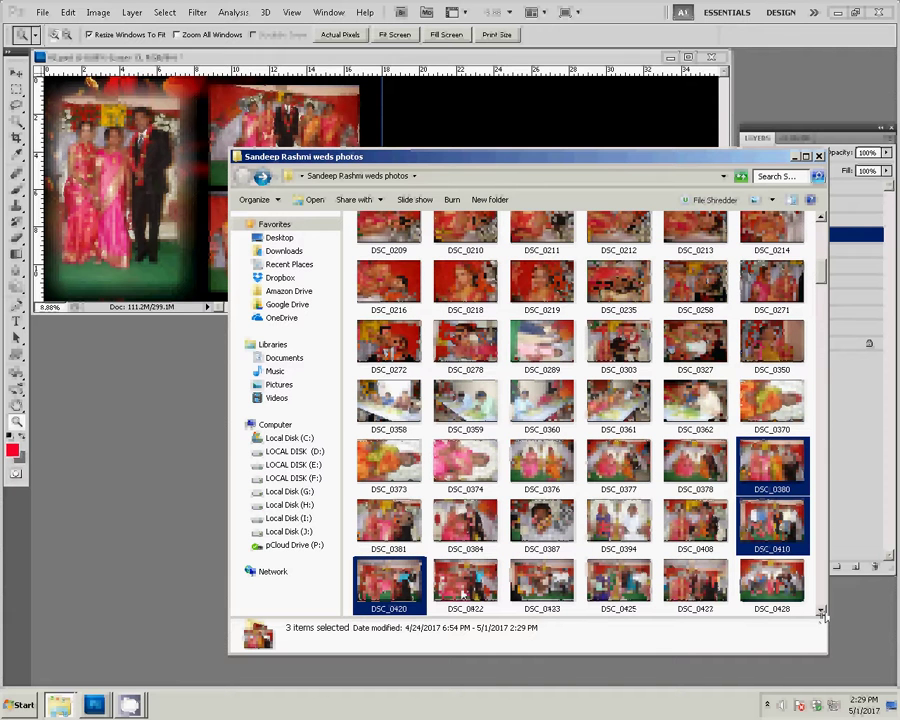
ctrl+click(463, 594)
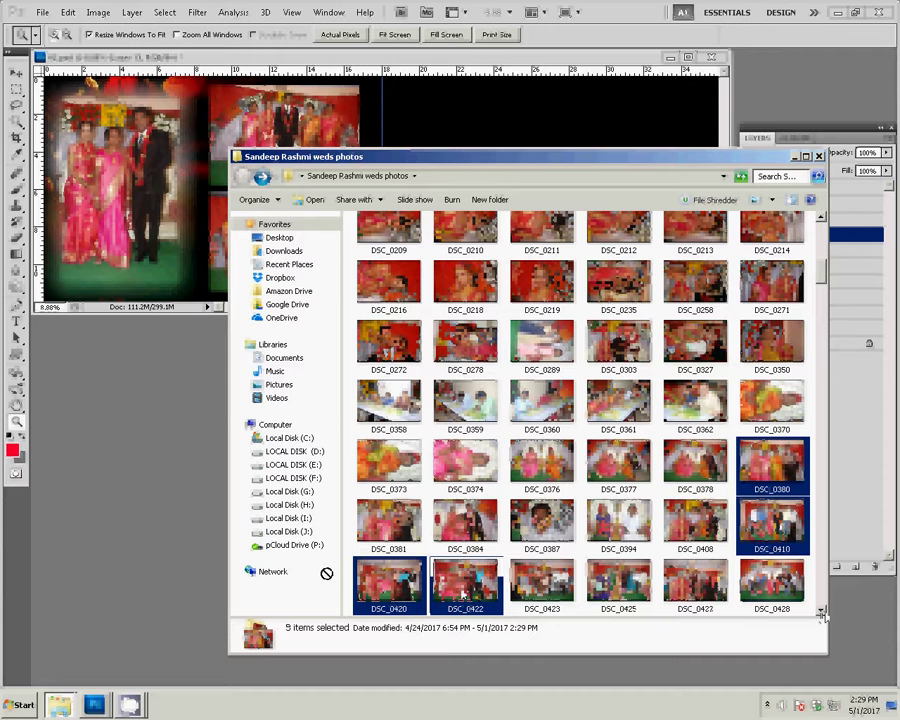
drag(40, 545, 87, 530)
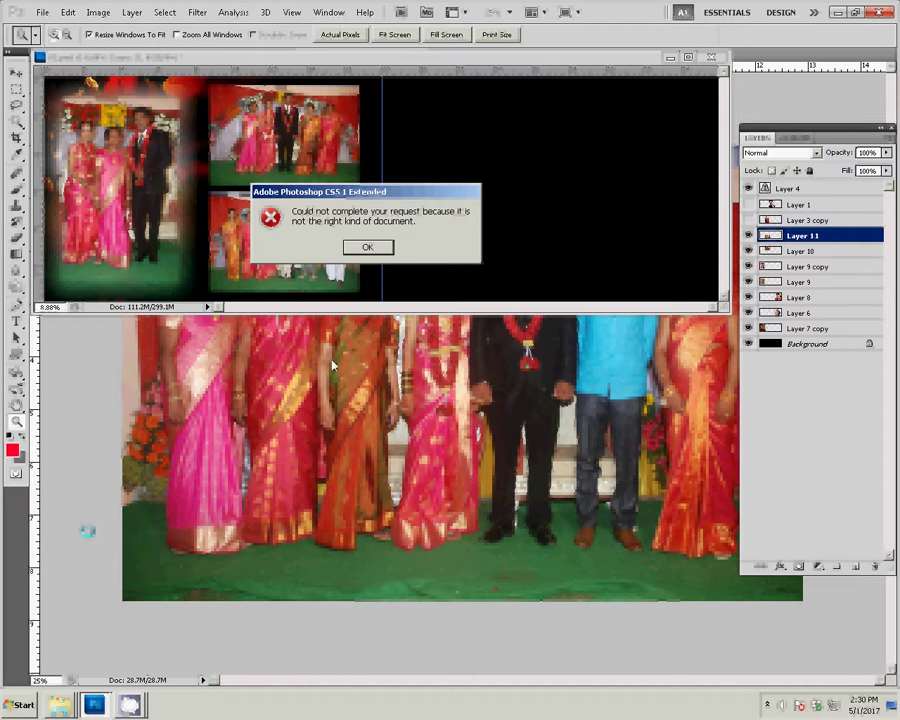
Step: Dismiss the wrong-document error, resize a group photo to 8 inches wide and close it
click(369, 249)
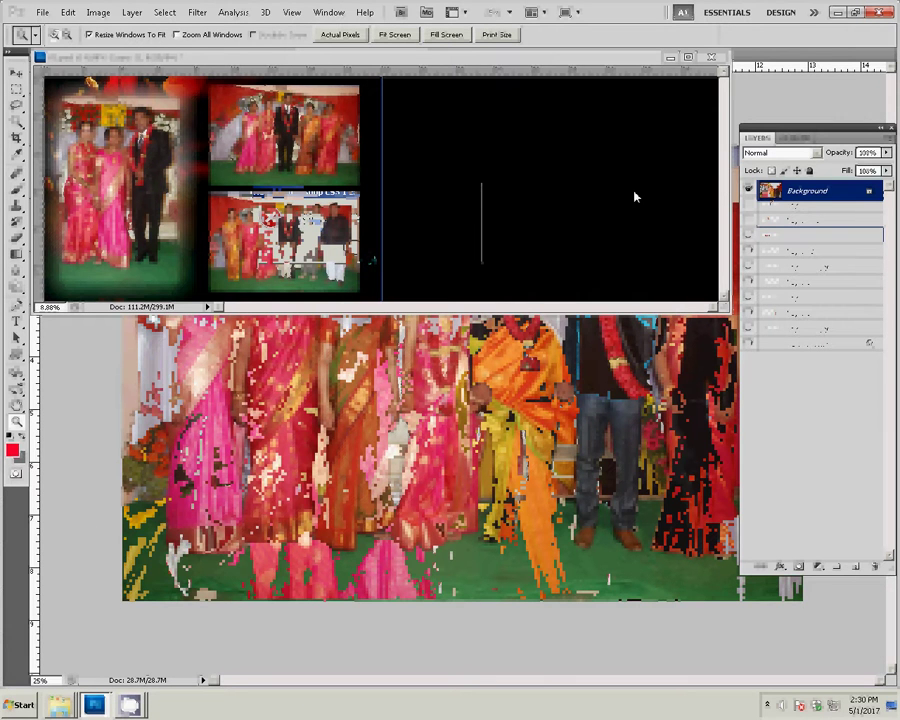
mouse_move(484, 62)
mouse_down()
mouse_move(459, 192)
mouse_move(459, 58)
mouse_up()
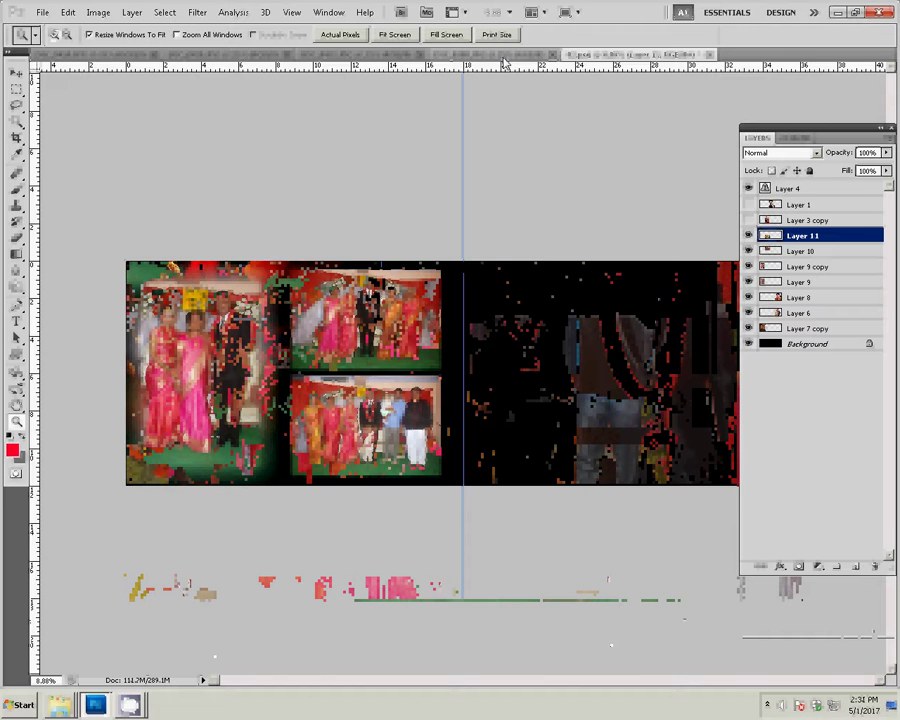
key(ctrl+Tab)
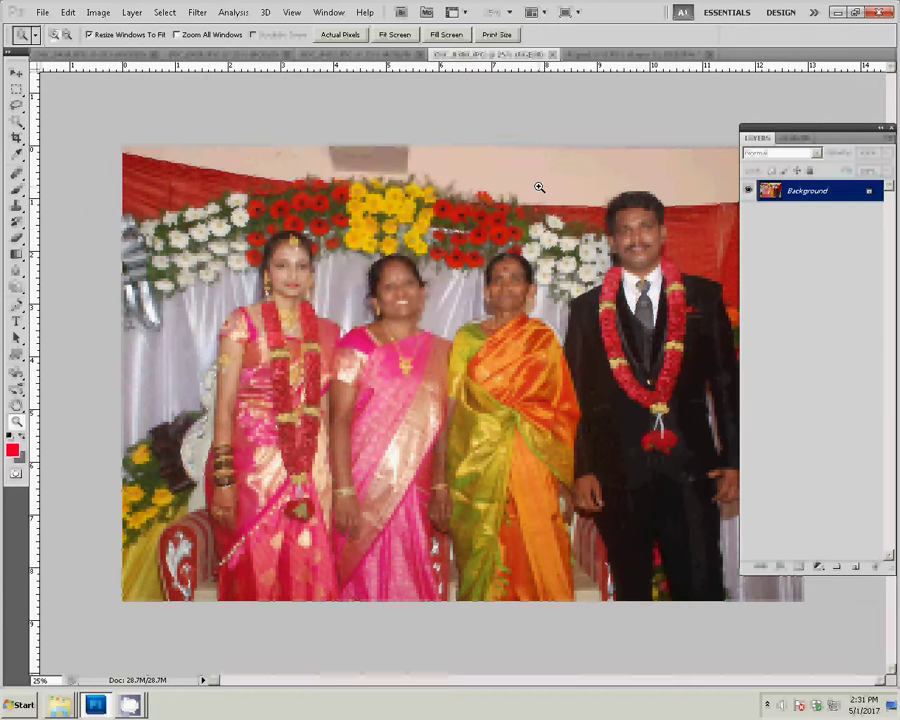
key(ctrl+alt+i)
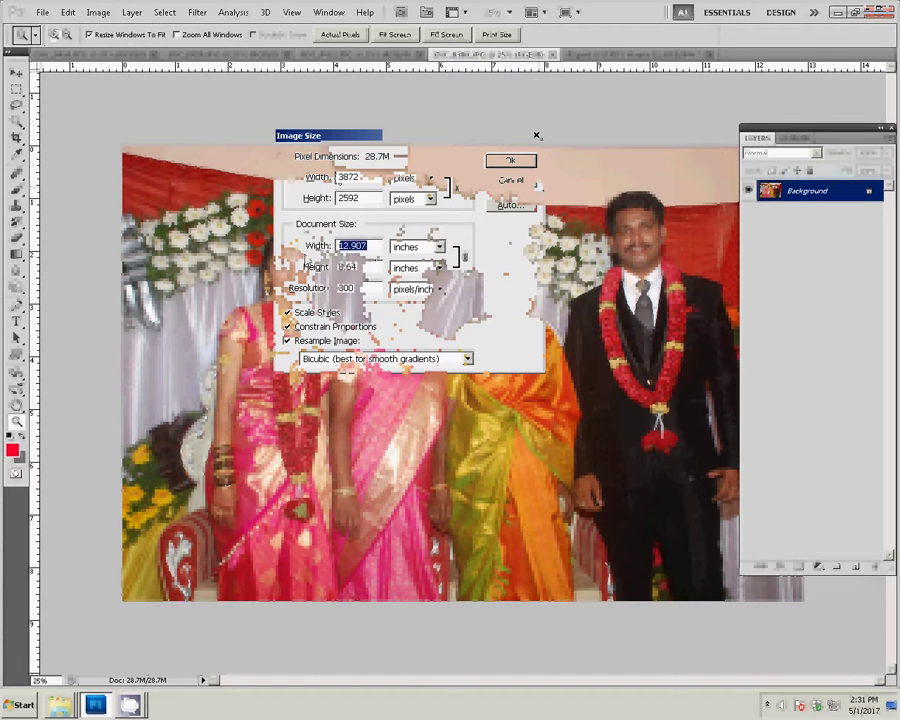
text(8)
click(507, 164)
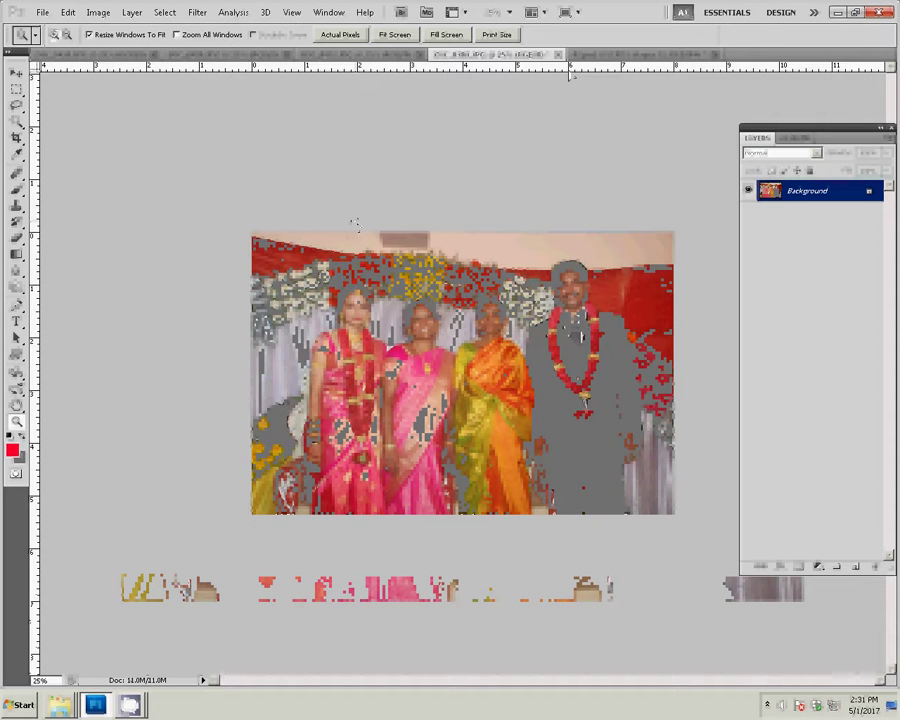
click(558, 54)
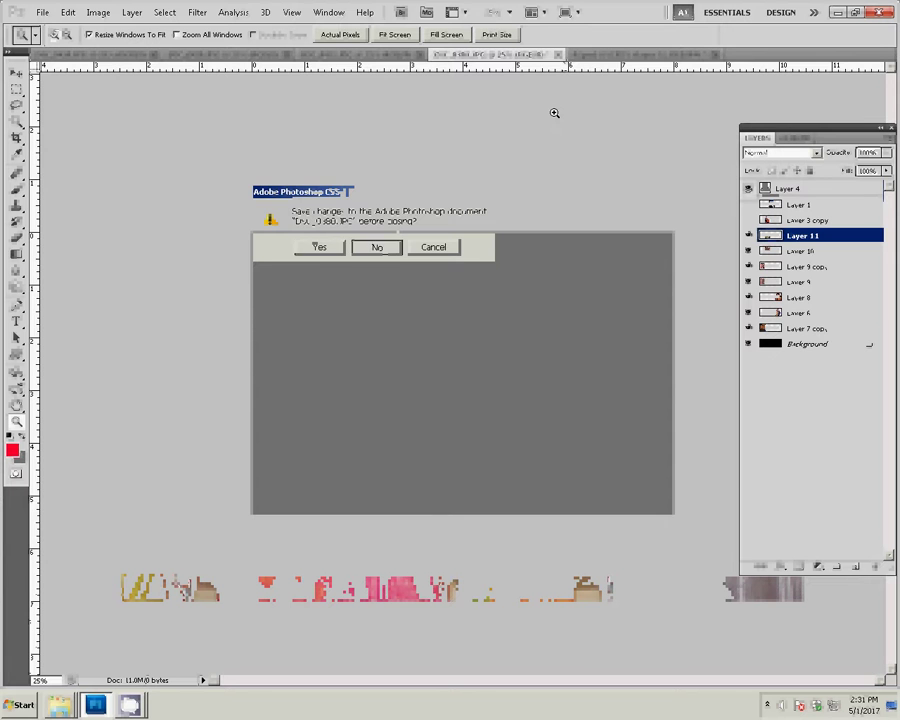
Step: Discard the photo's changes and paste it as Layer 12 into the right page's upper slot
key(n)
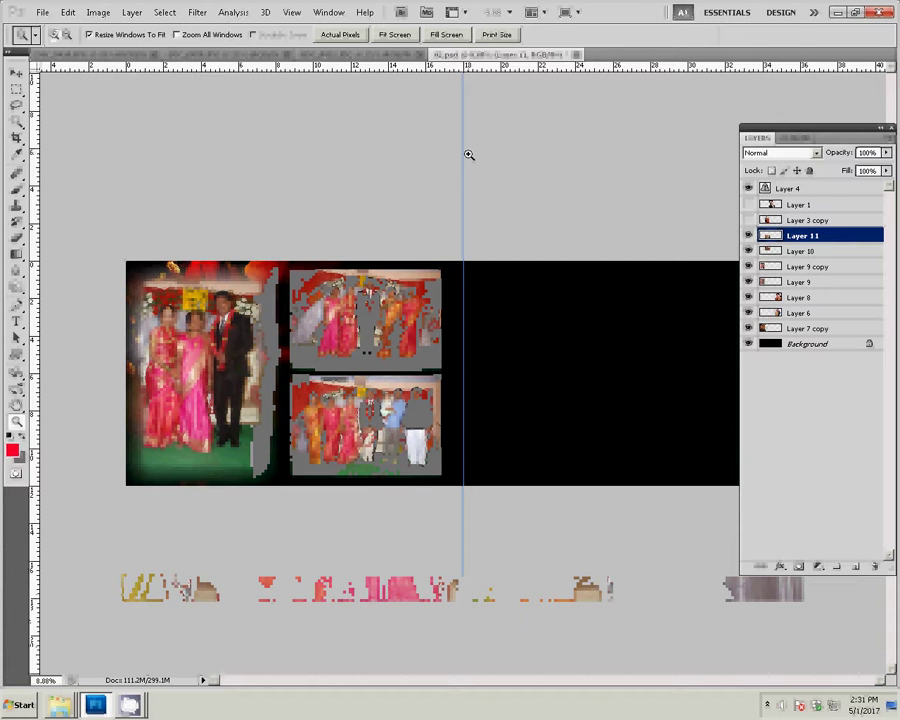
key(ctrl+v)
key(v)
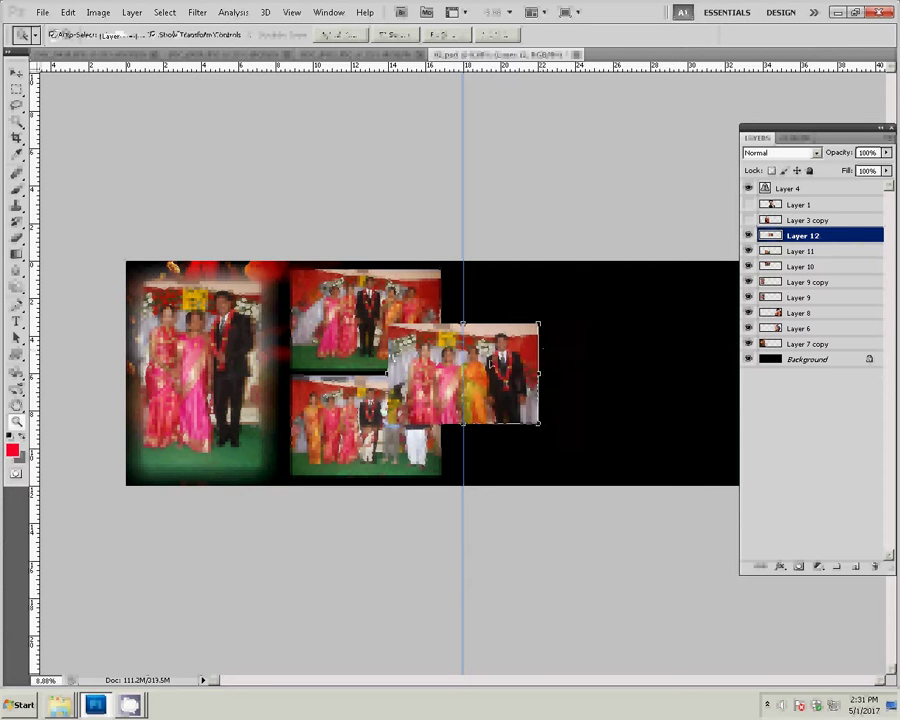
mouse_move(538, 348)
mouse_down()
mouse_move(564, 353)
mouse_move(580, 291)
mouse_up()
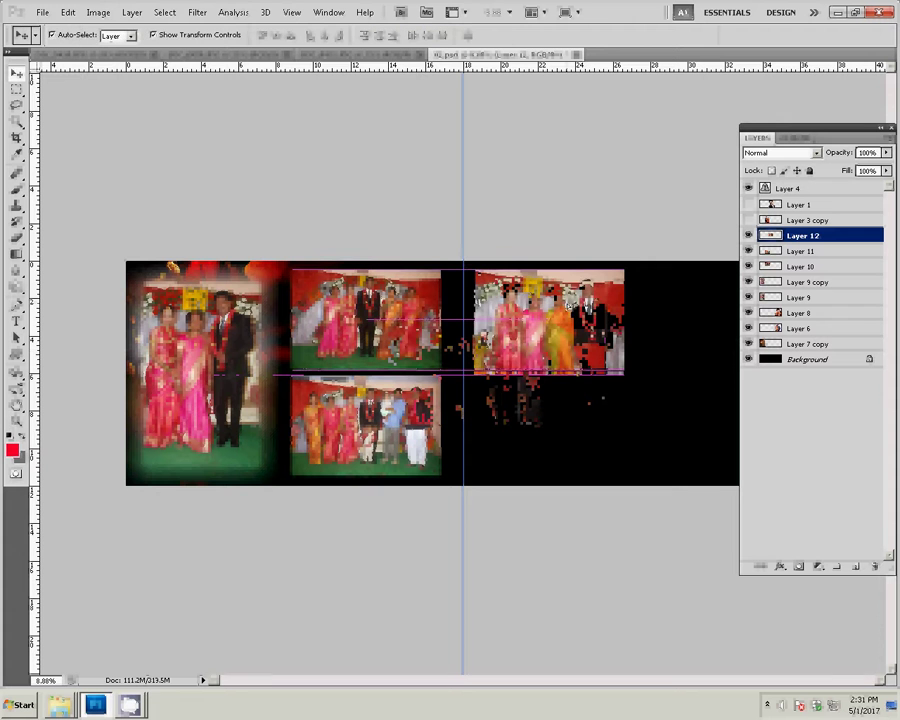
drag(624, 373, 629, 372)
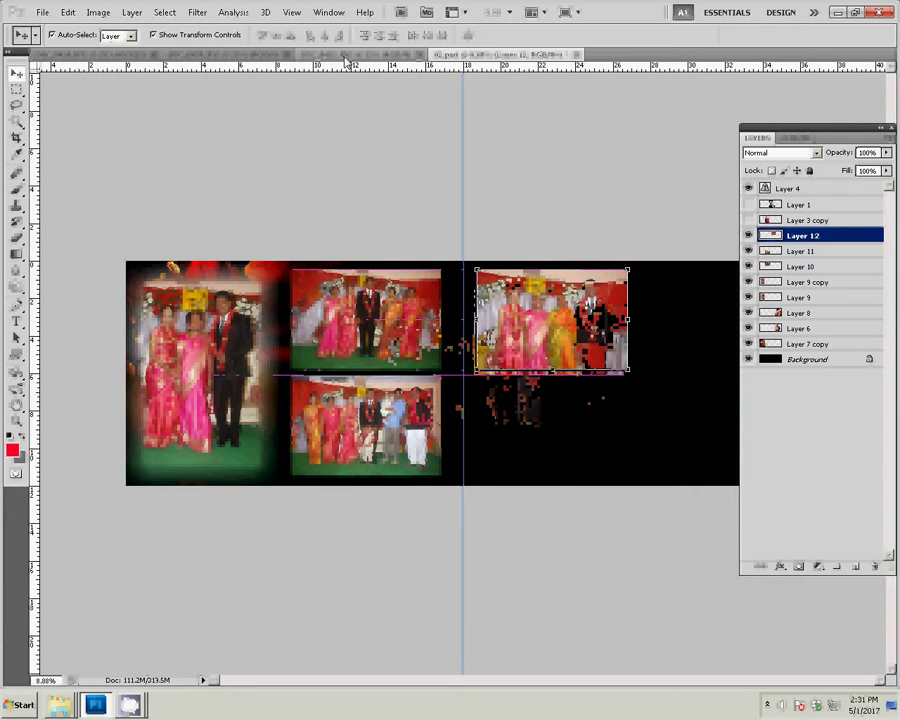
key(ctrl+Tab)
Step: Resize the next group photo to 8 inches wide
key(ctrl+alt+i)
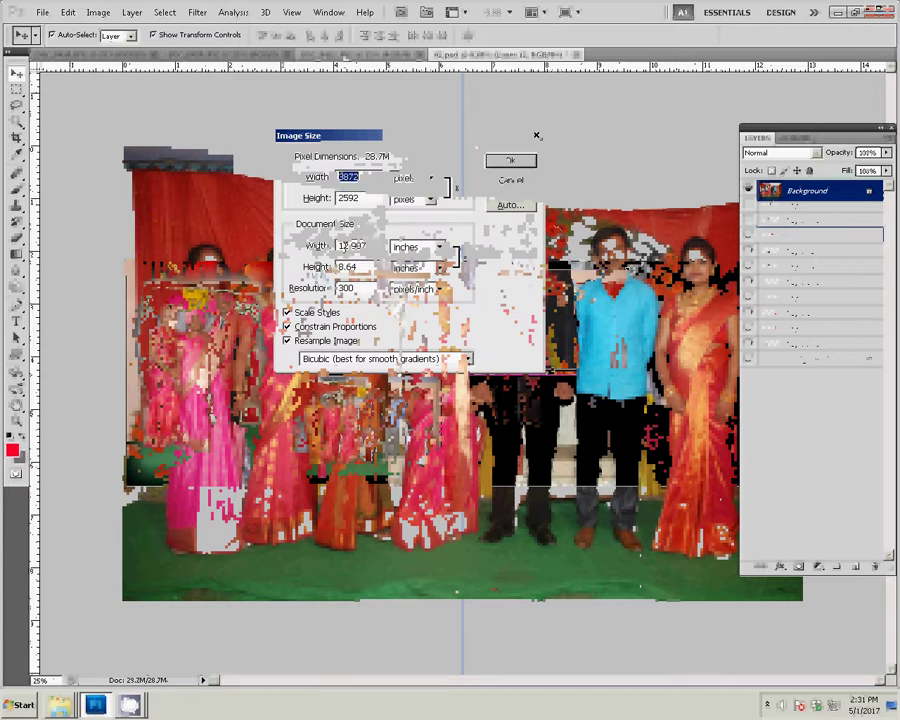
key(Tab)
key(Tab)
text(8)
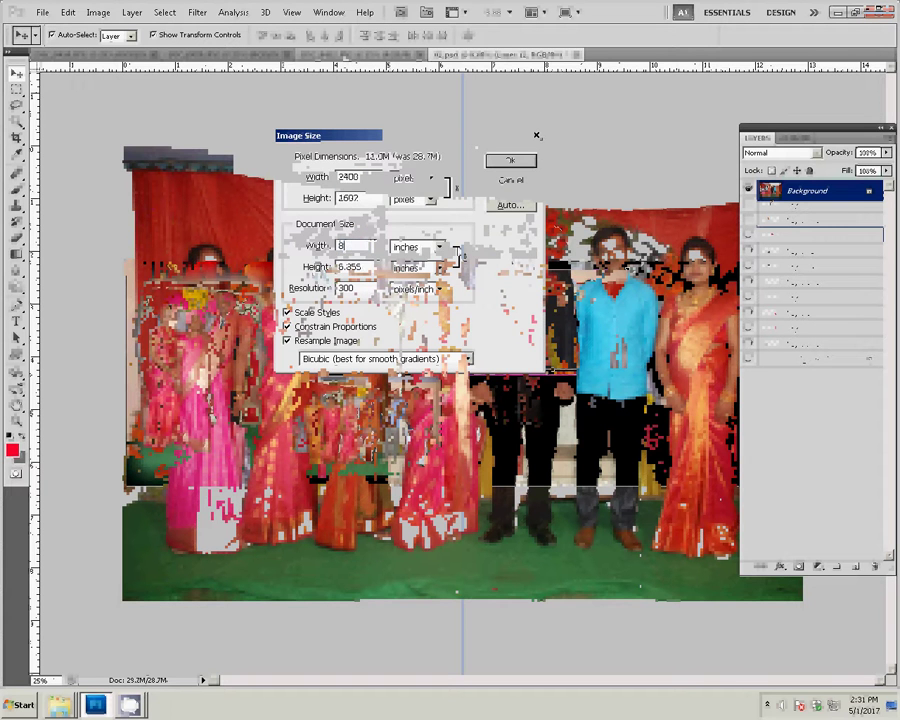
click(532, 165)
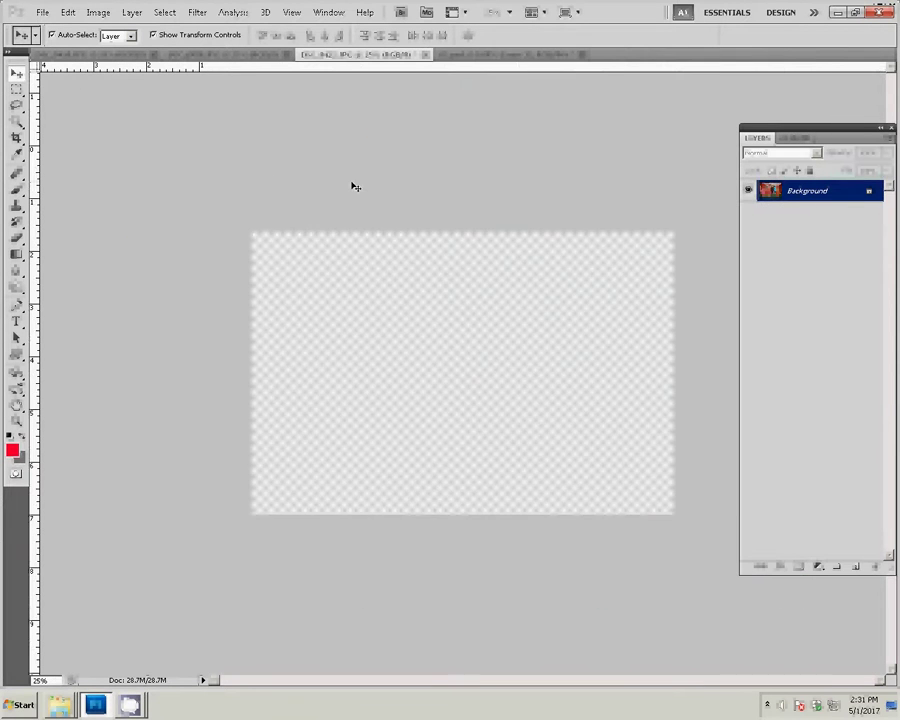
Step: Select the whole photo, close it unsaved, and paste it into the spread as Layer 13
key(ctrl+a)
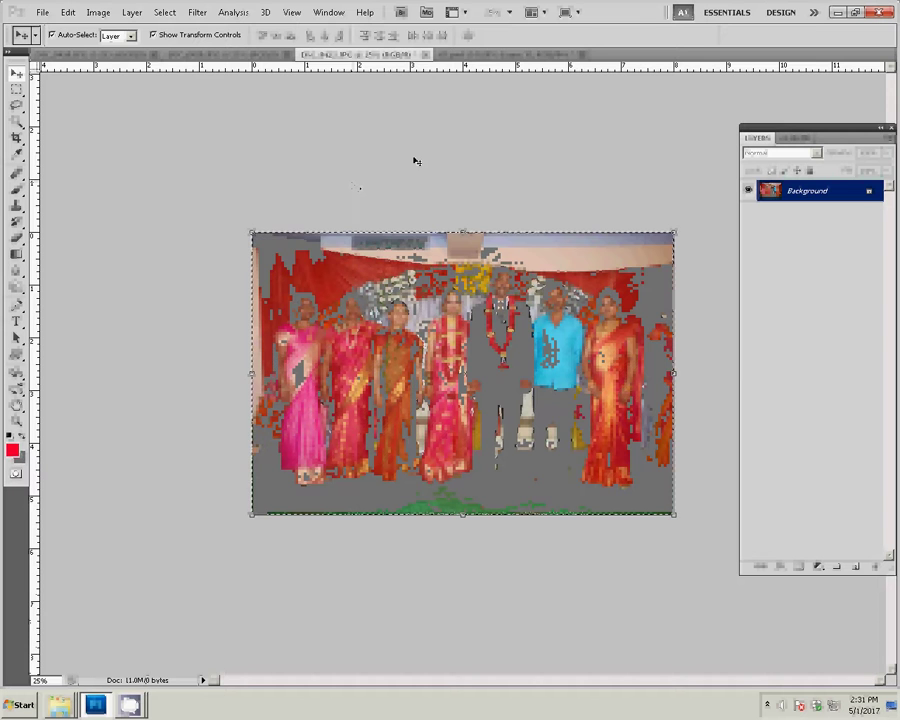
click(425, 54)
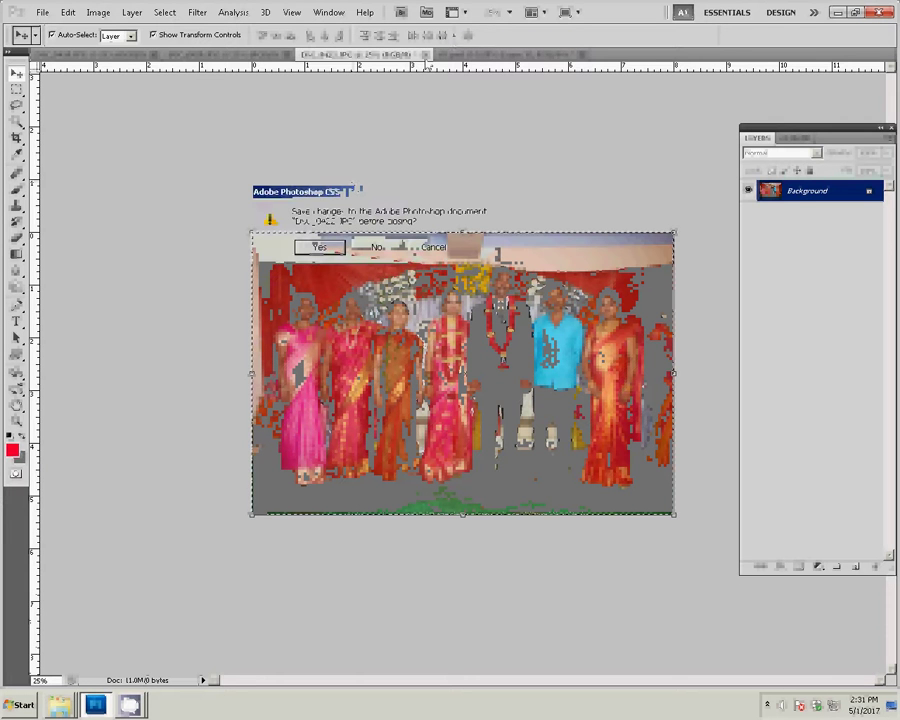
click(377, 248)
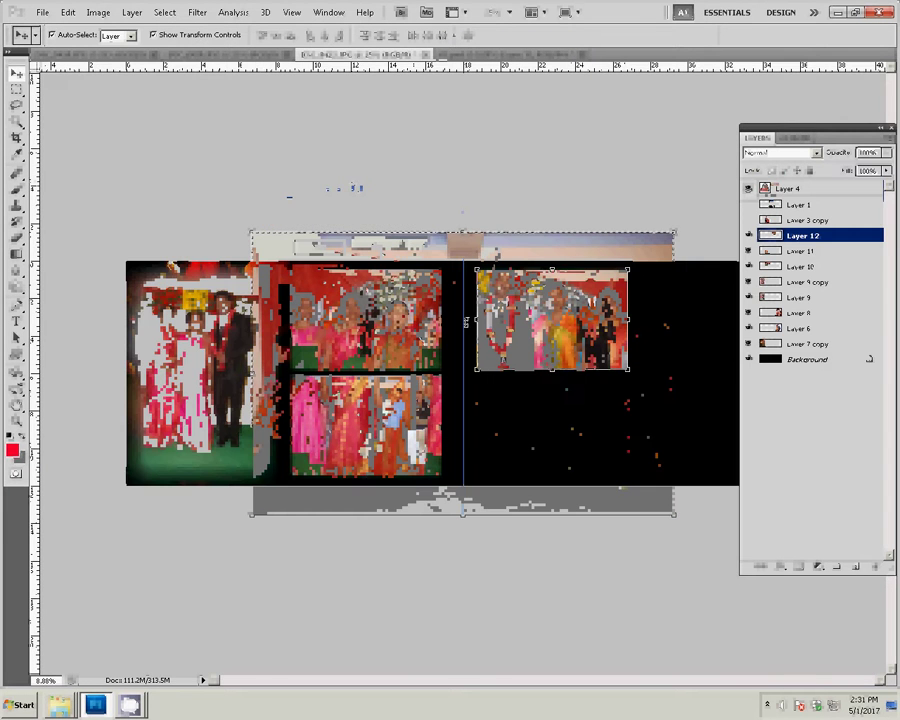
key(ctrl+v)
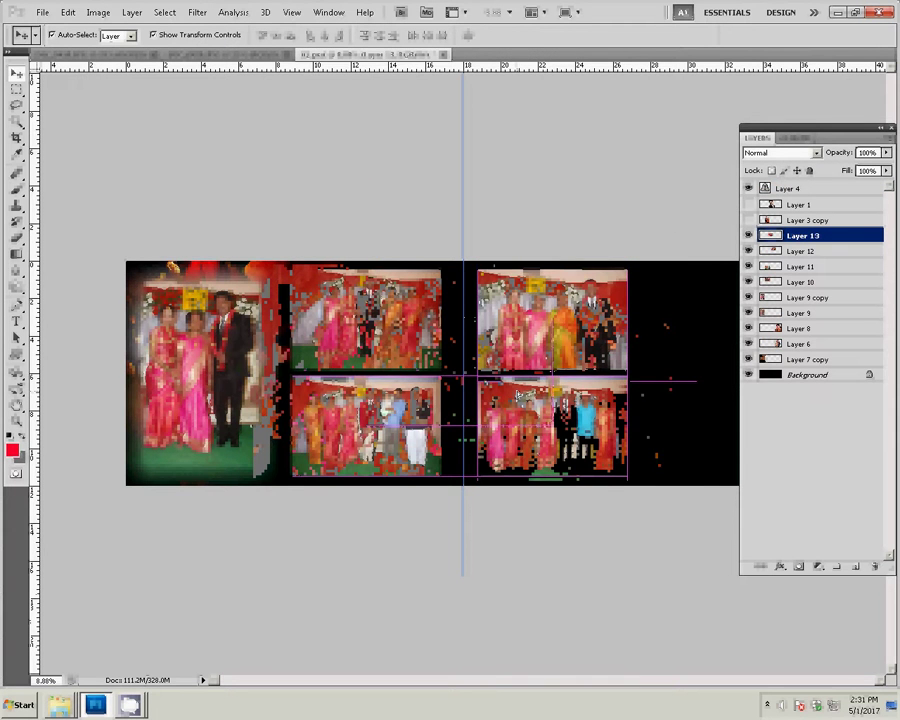
click(227, 56)
Step: Resize DSC_0420 to an 8-inch document width
key(ctrl+alt+i)
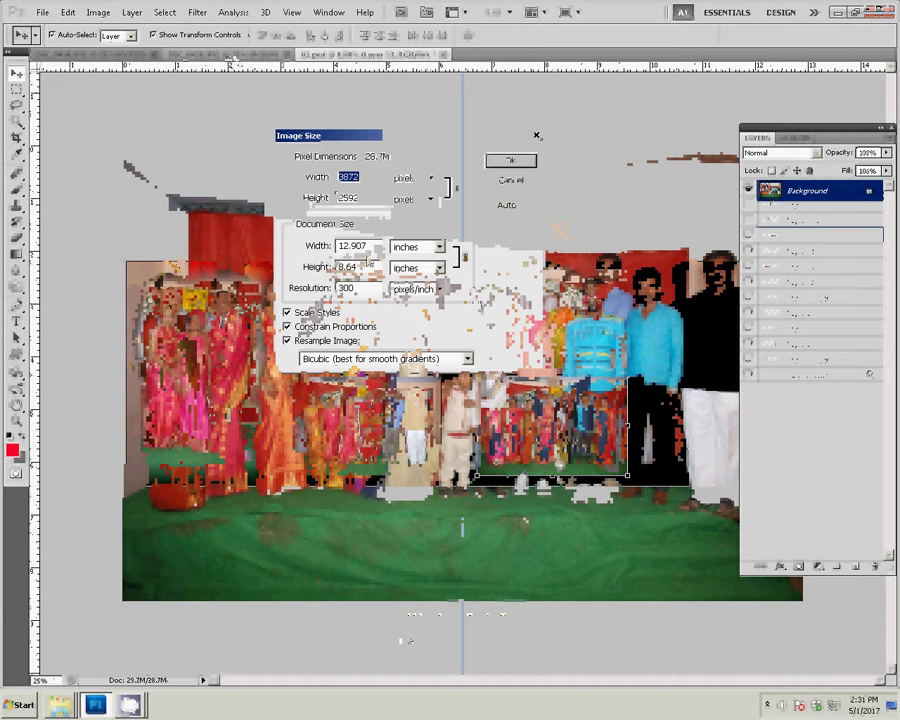
double_click(355, 246)
text(8)
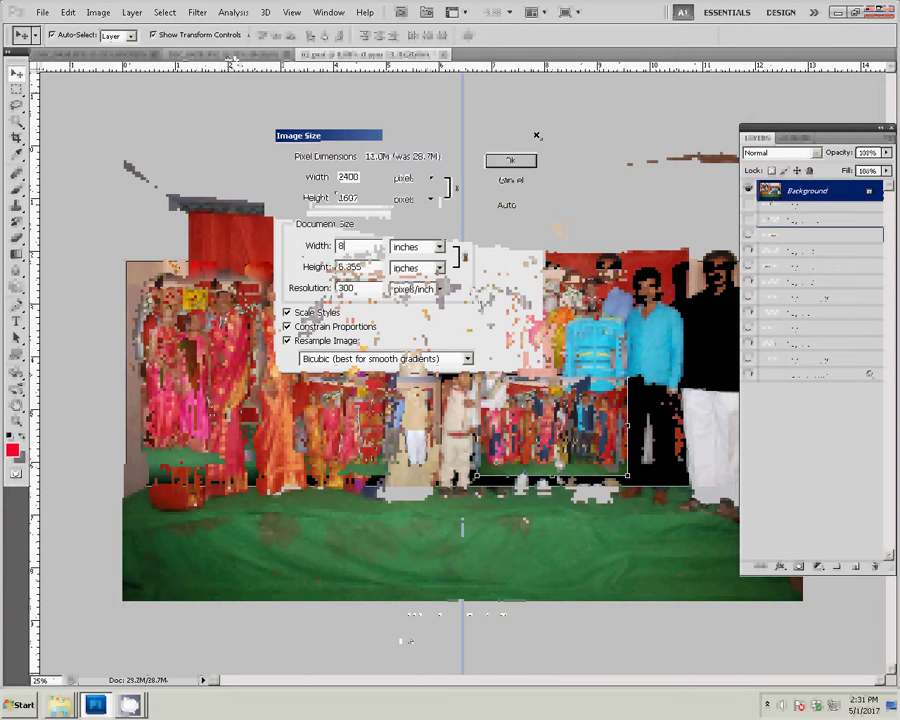
key(Return)
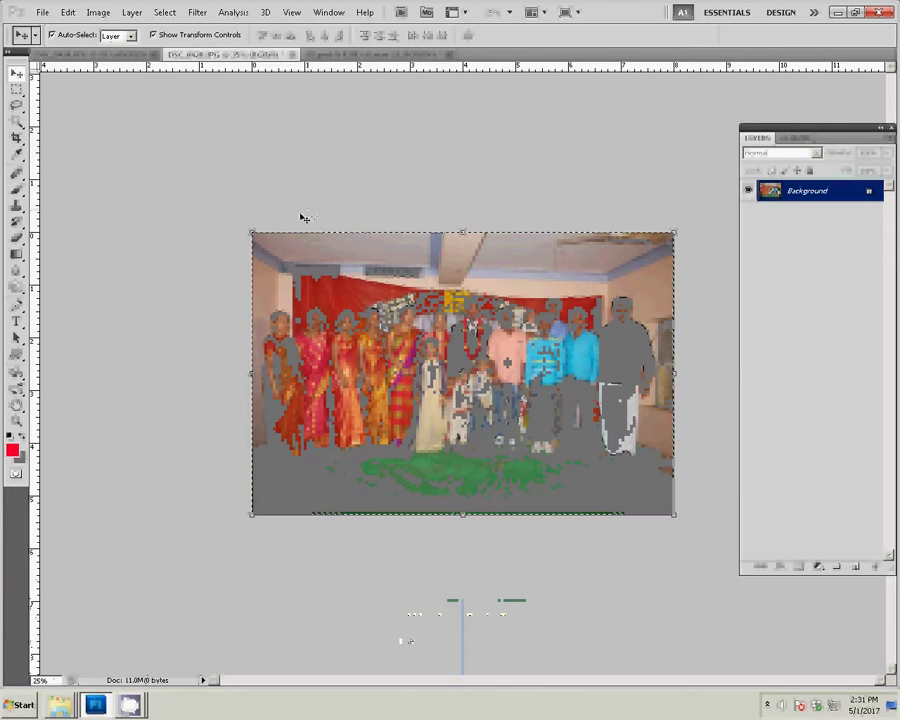
Step: Close DSC_0420 unsaved and paste it as Layer 14 into the top-right slot
key(ctrl+w)
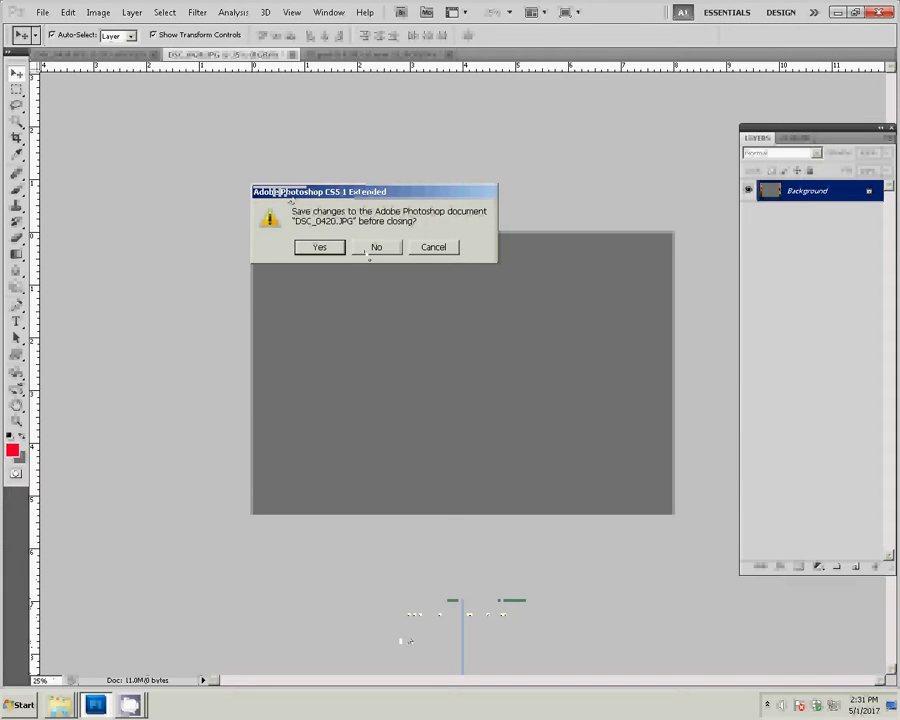
click(372, 249)
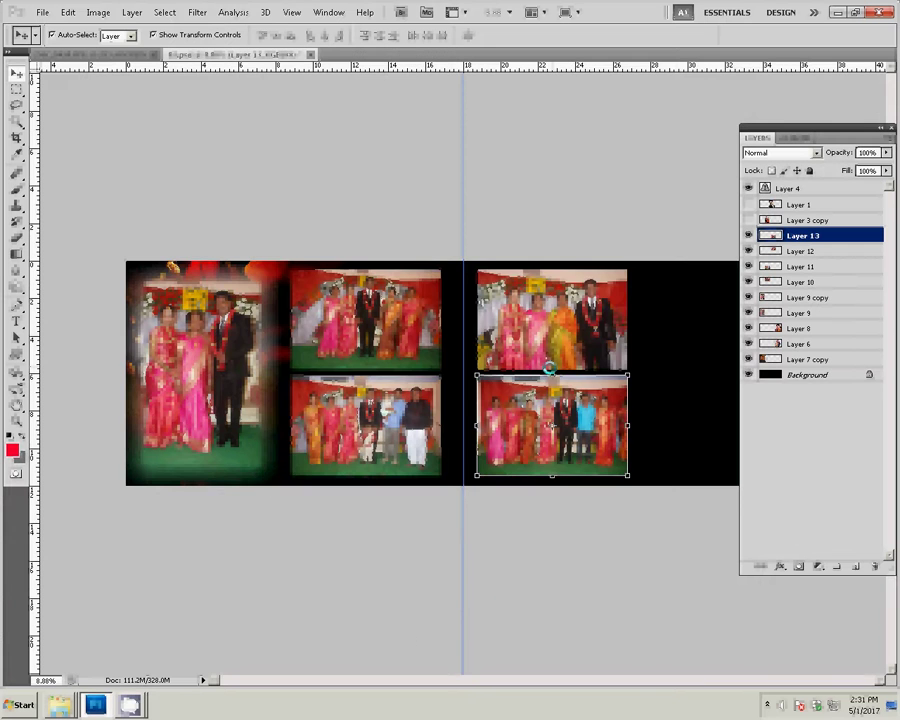
key(ctrl+v)
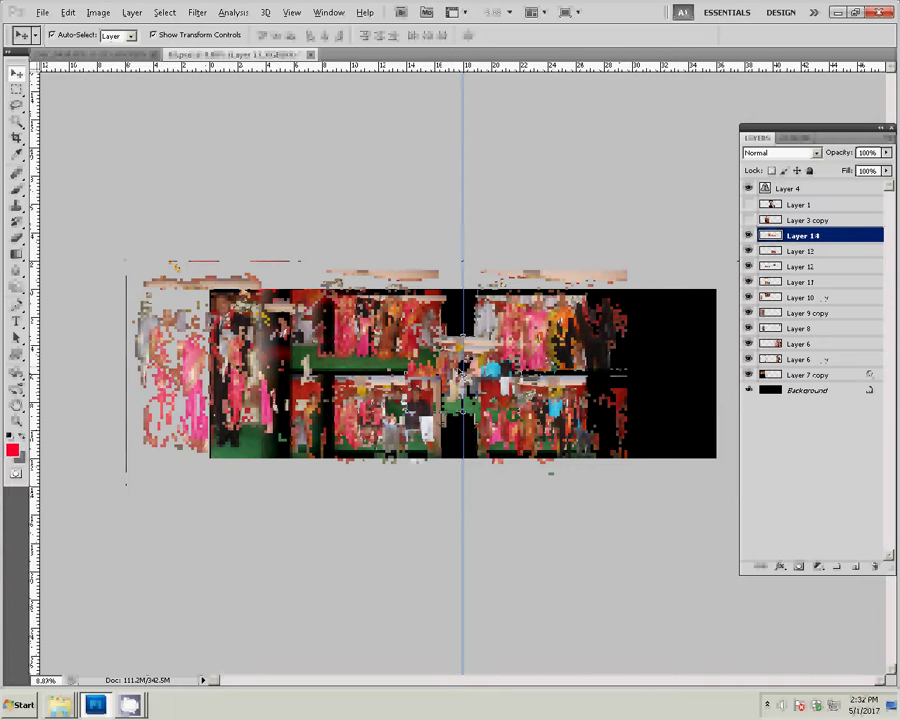
drag(487, 376, 625, 318)
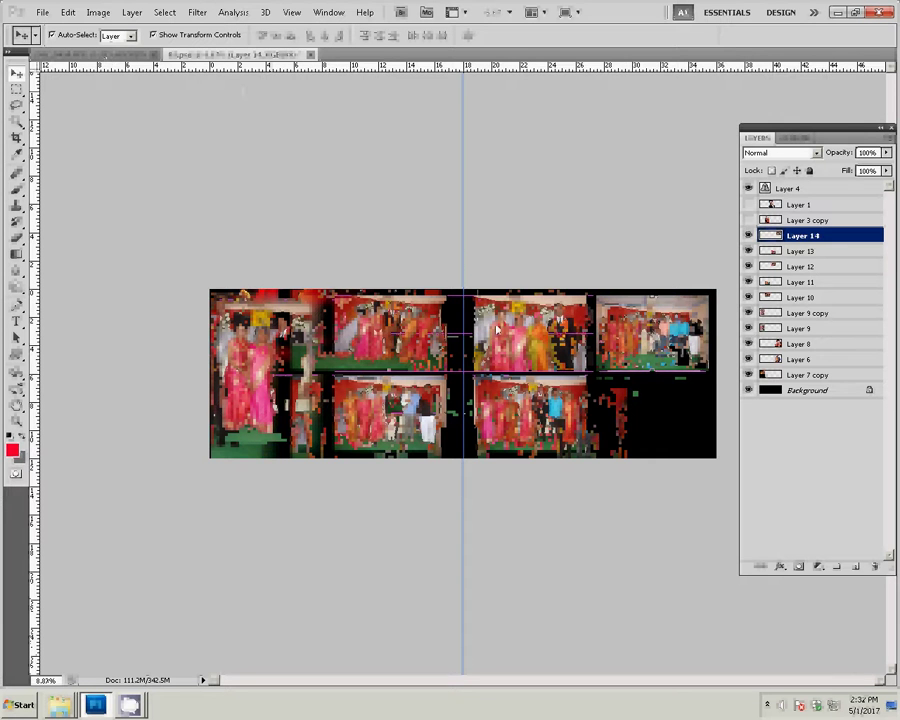
key(ctrl+Tab)
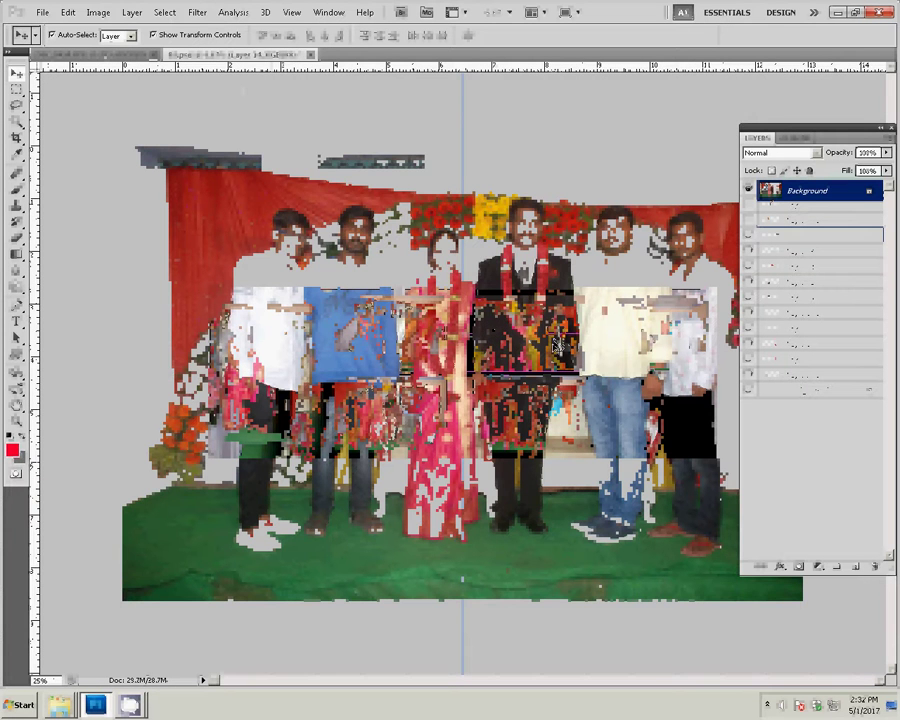
Step: Resize the last group photo to 8 inches wide and close it without saving
key(ctrl+alt+i)
double_click(371, 246)
text(8)
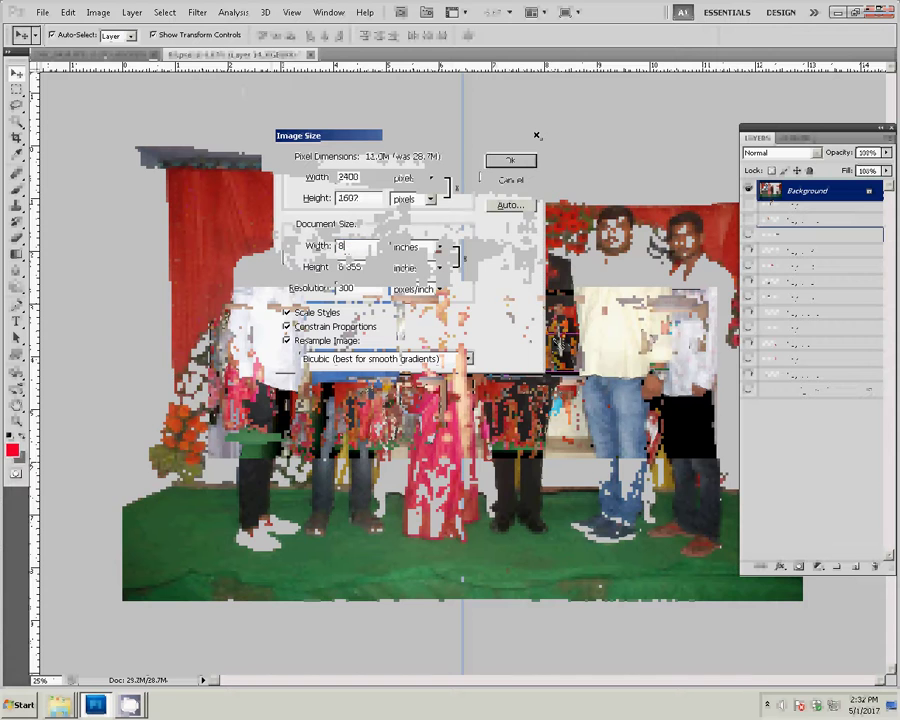
click(509, 160)
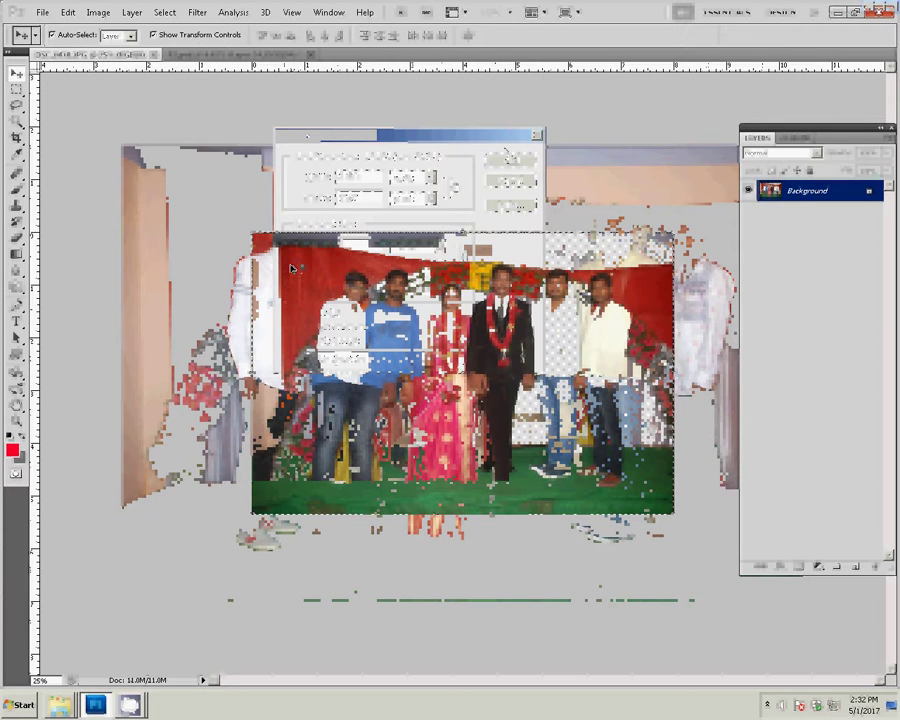
click(158, 54)
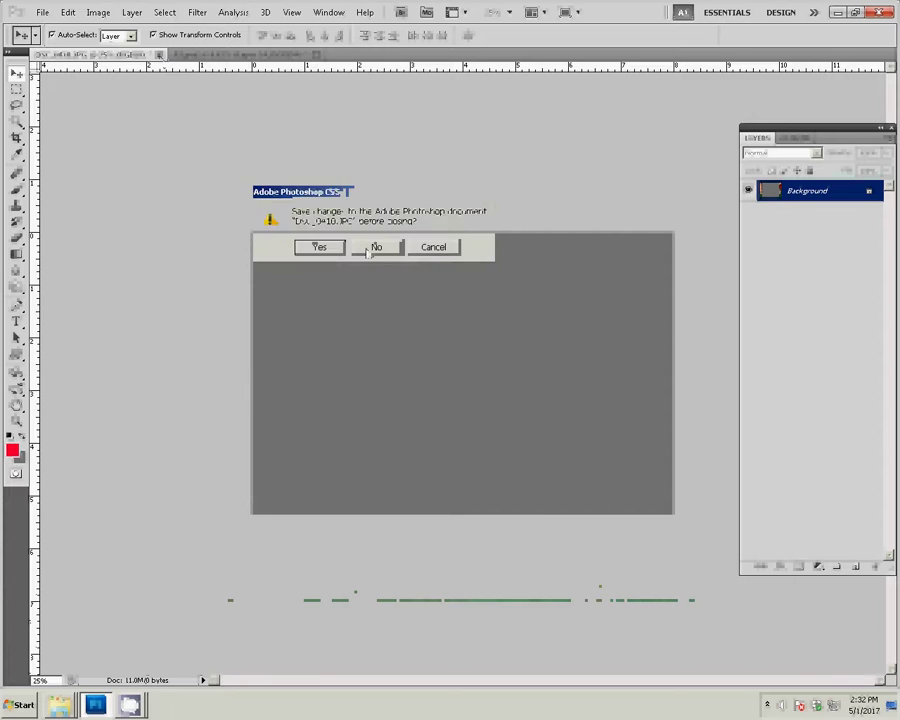
click(325, 248)
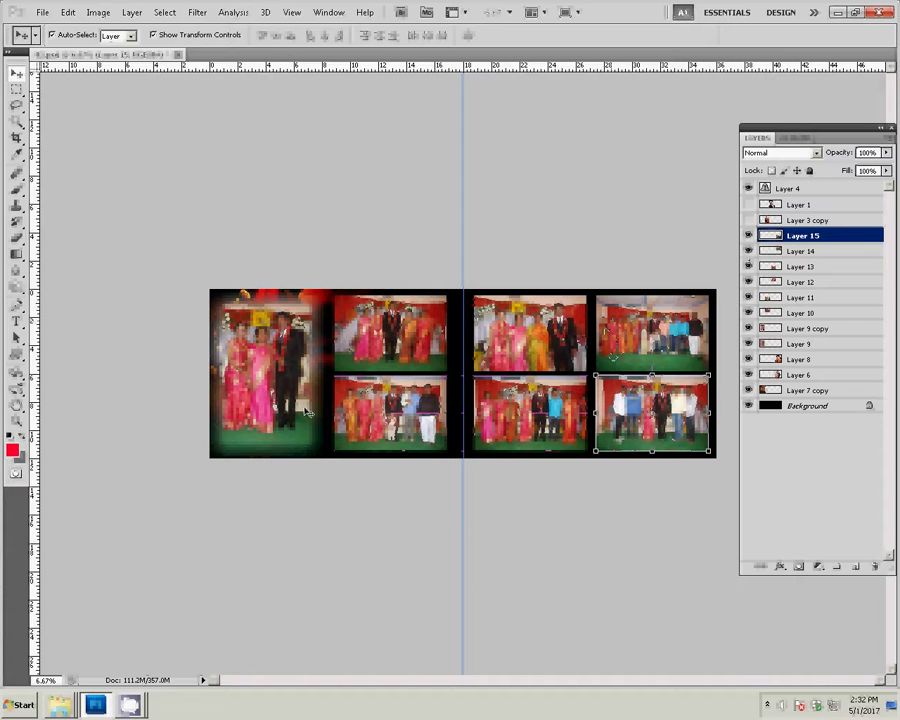
Step: Add a 10 px bright blue (#2301f3) stroke effect to the Layer 10 group photo
click(375, 350)
click(780, 566)
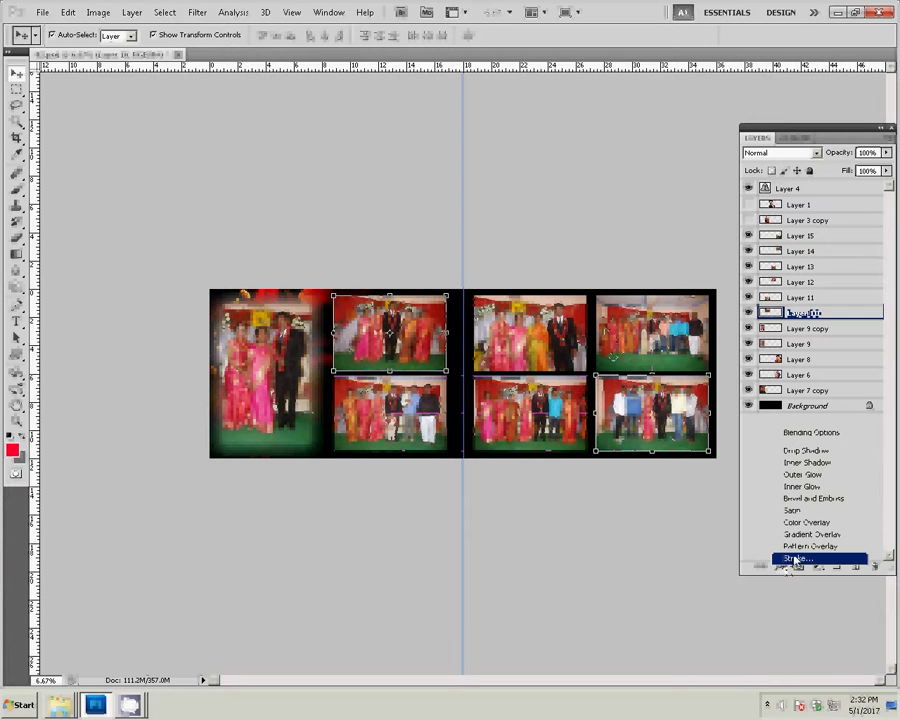
click(795, 559)
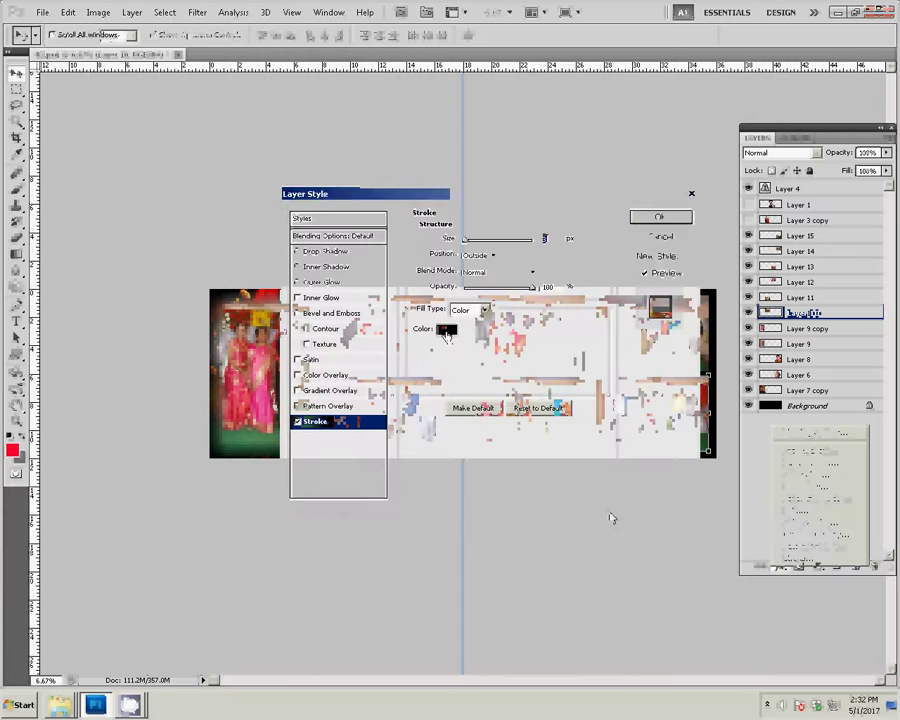
click(446, 330)
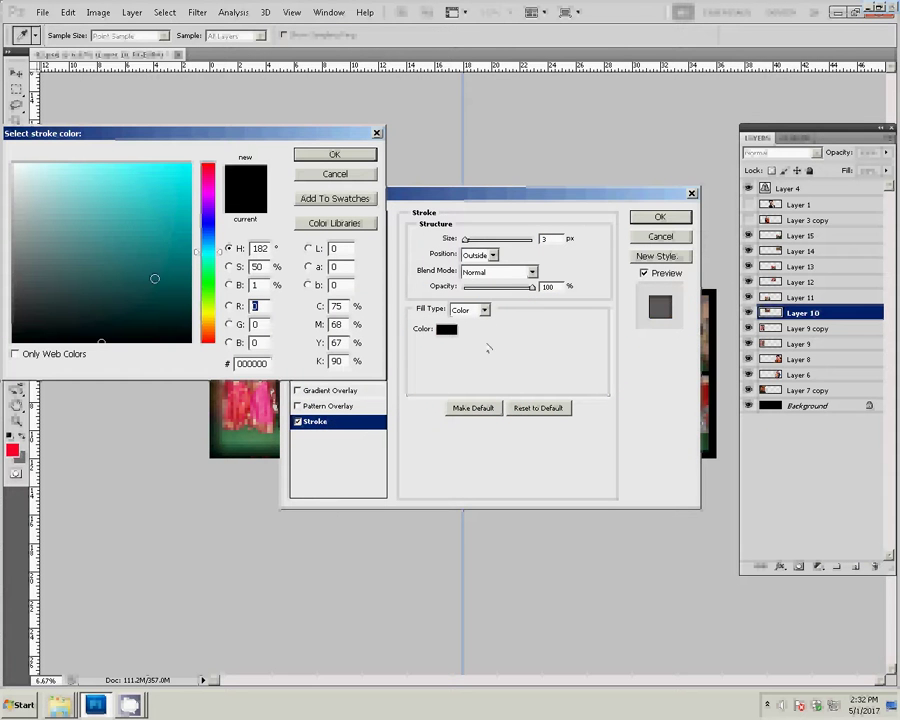
click(208, 220)
click(190, 173)
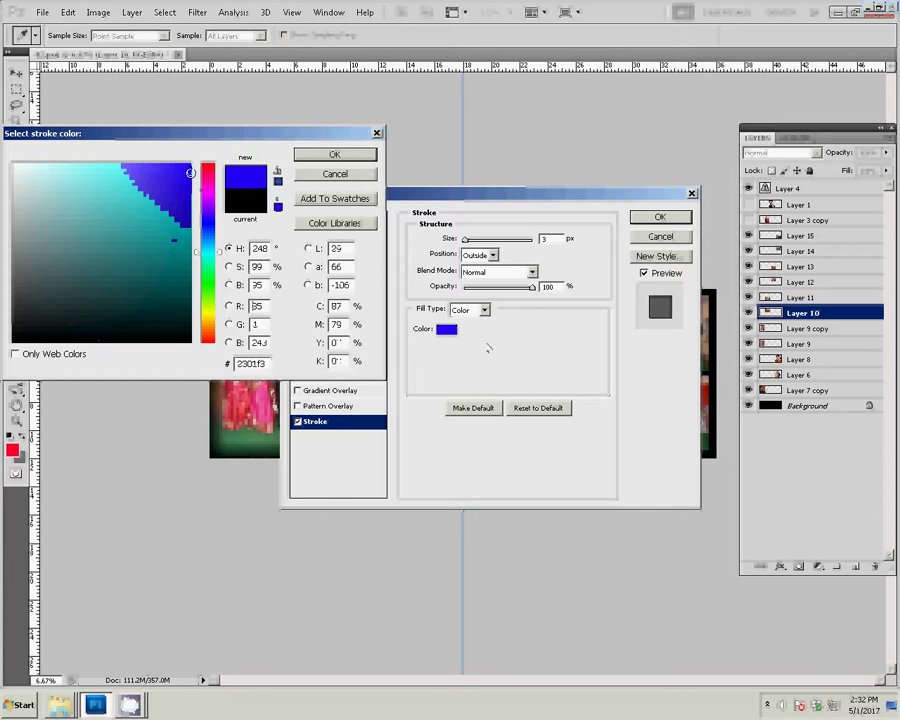
click(336, 155)
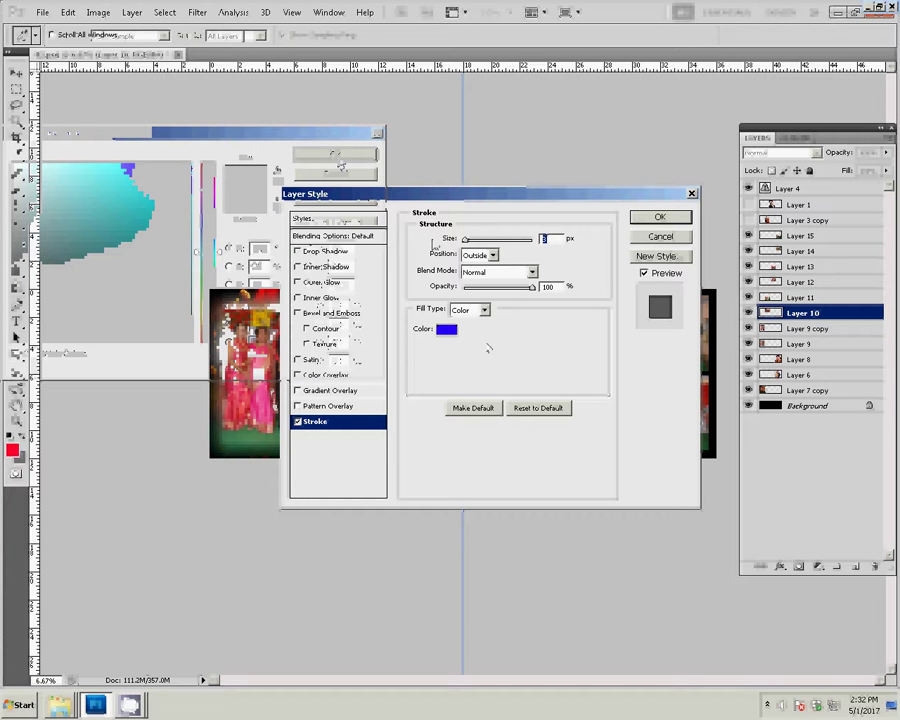
text(10)
click(637, 219)
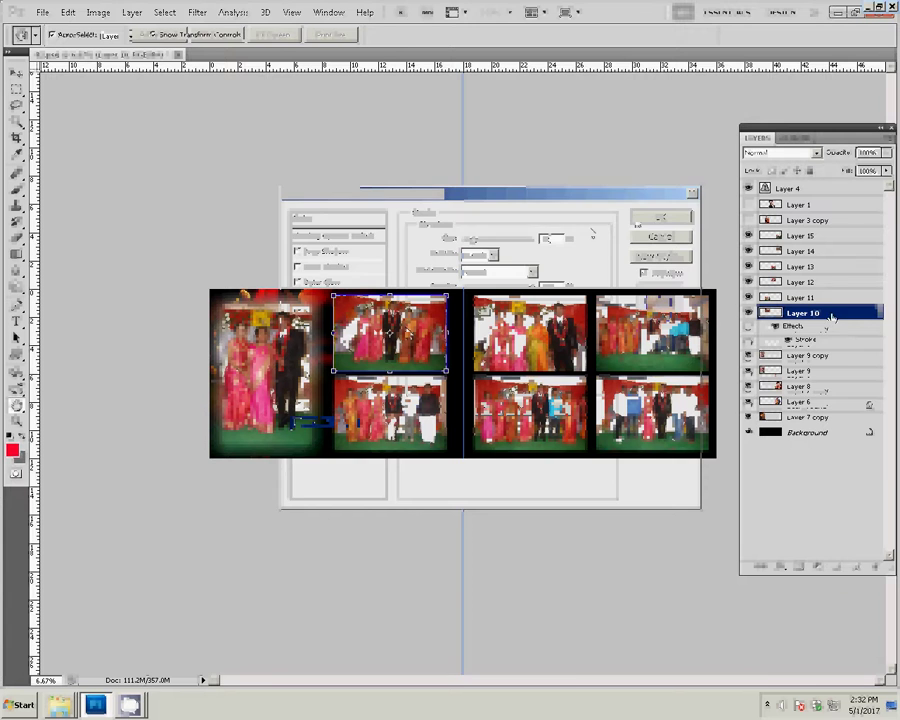
Step: Copy Layer 10's stroke style and paste it onto Layers 11 and 12
right_click(790, 313)
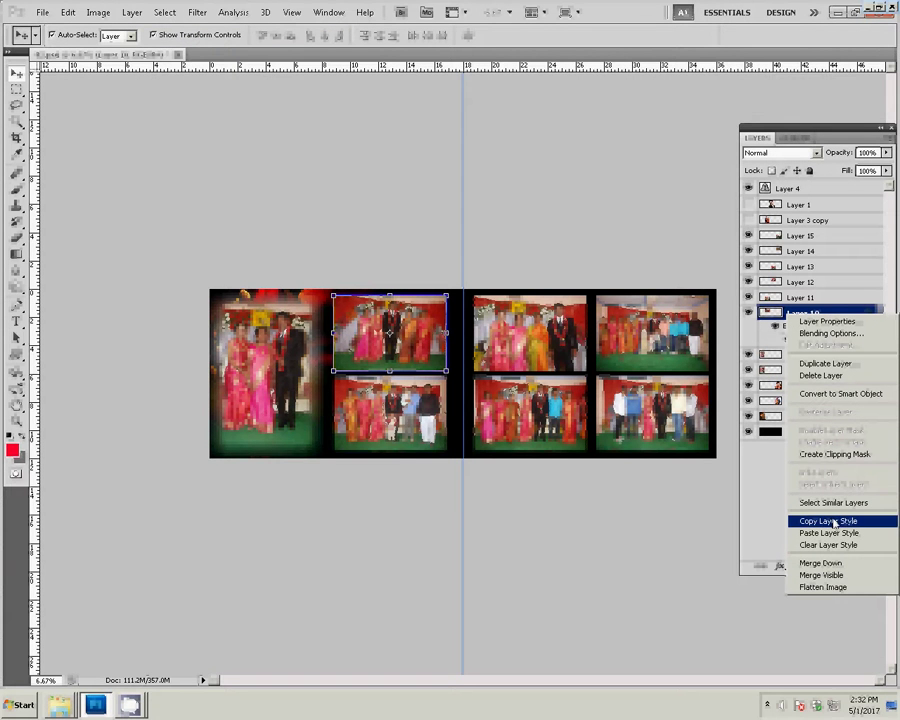
click(834, 521)
click(800, 297)
right_click(790, 297)
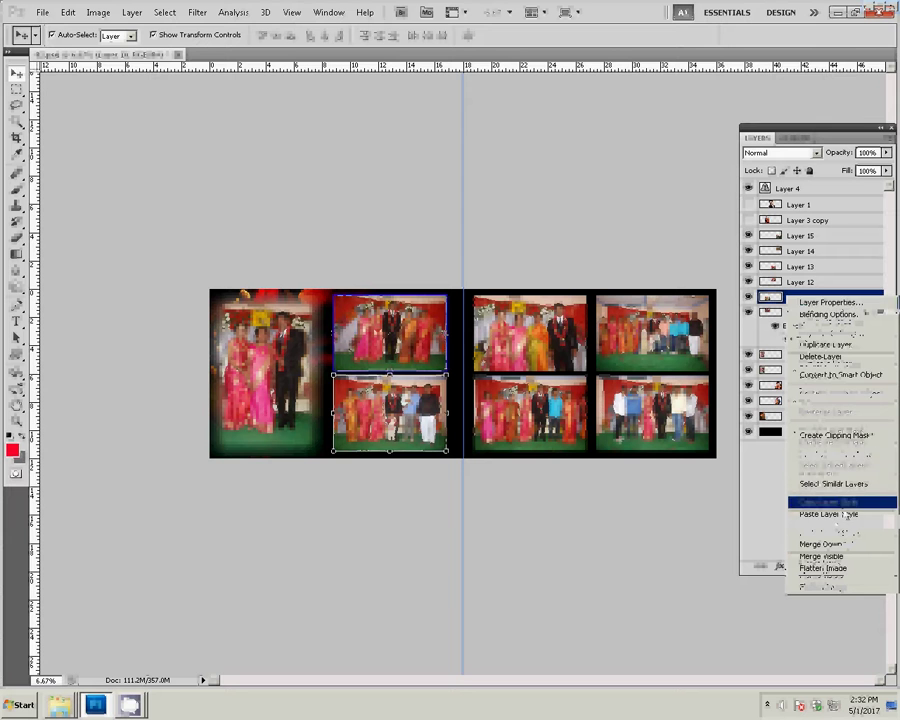
click(840, 513)
click(543, 354)
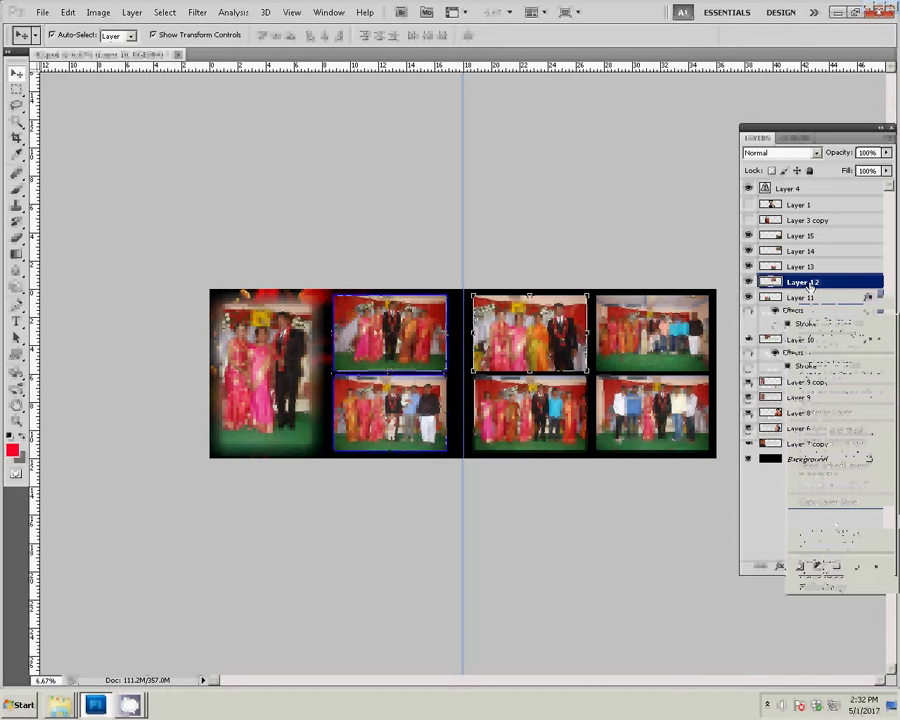
right_click(790, 282)
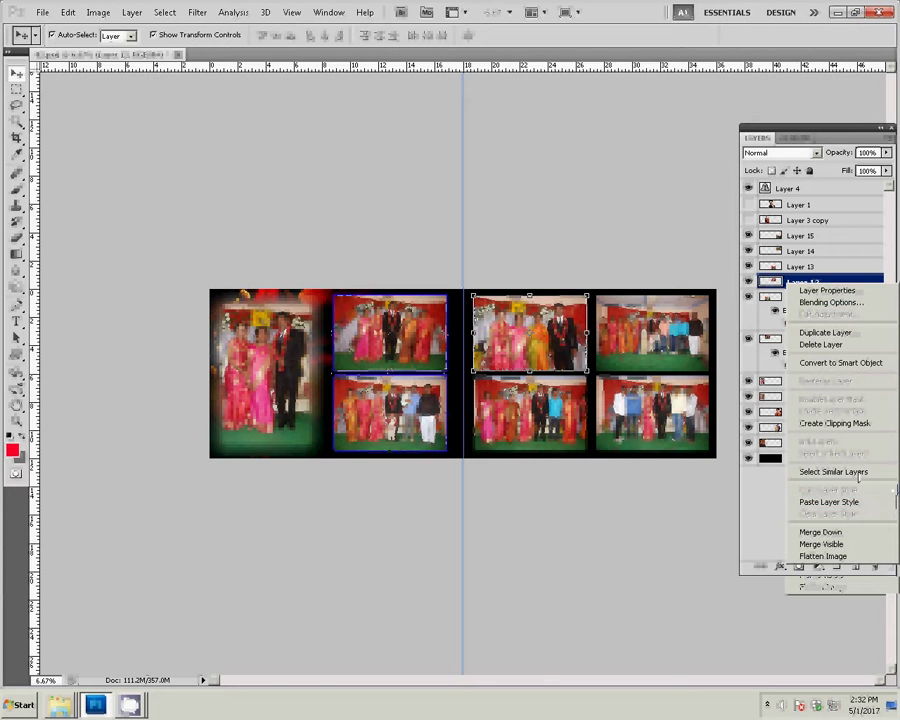
click(843, 502)
Step: Paste the blue stroke style onto Layers 13, 14 and 15
click(555, 420)
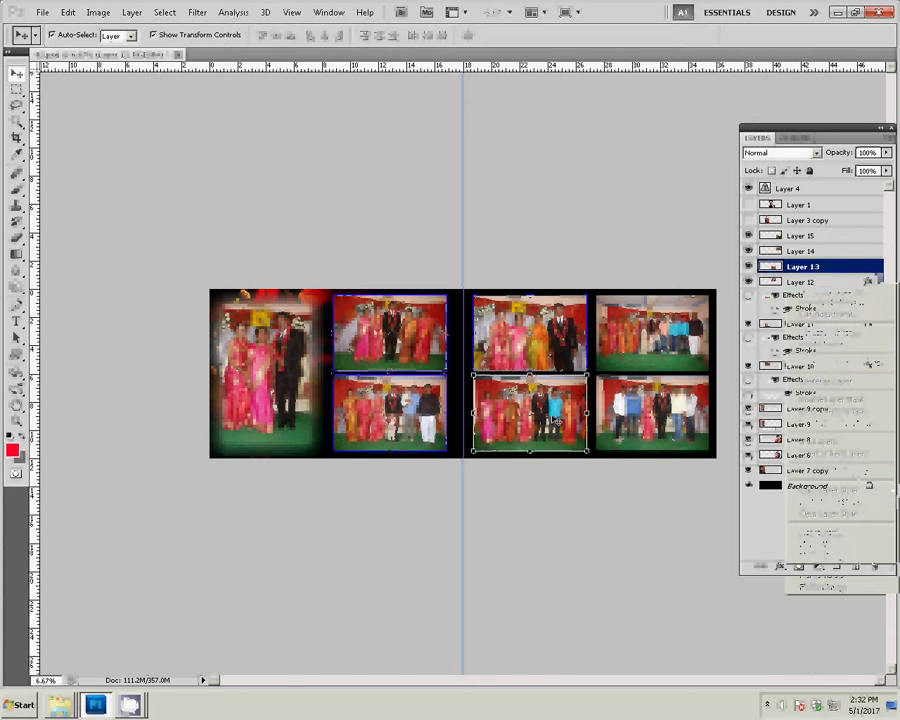
right_click(843, 267)
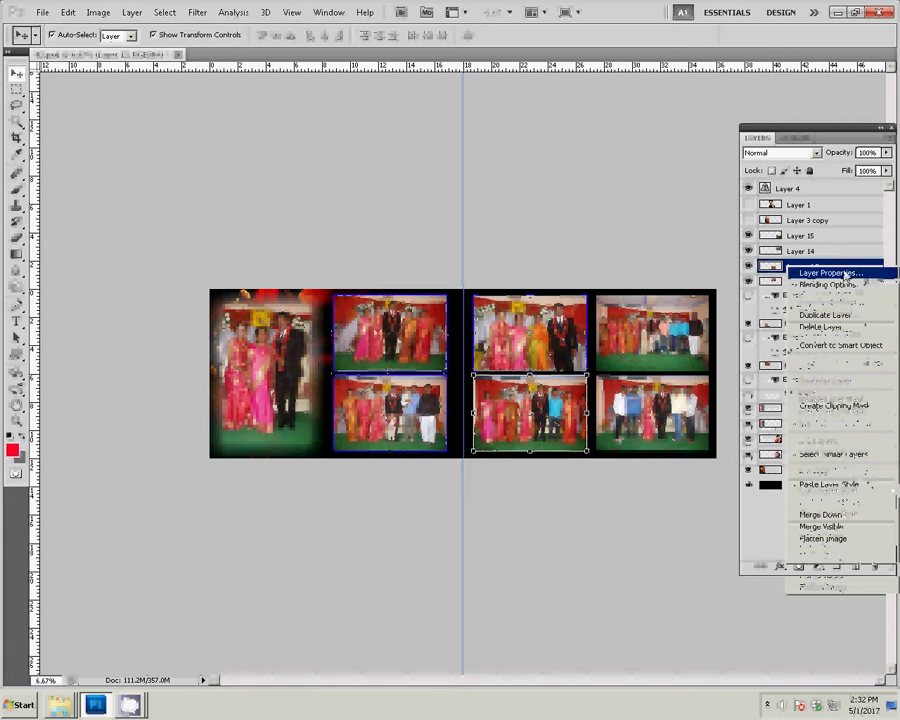
click(827, 486)
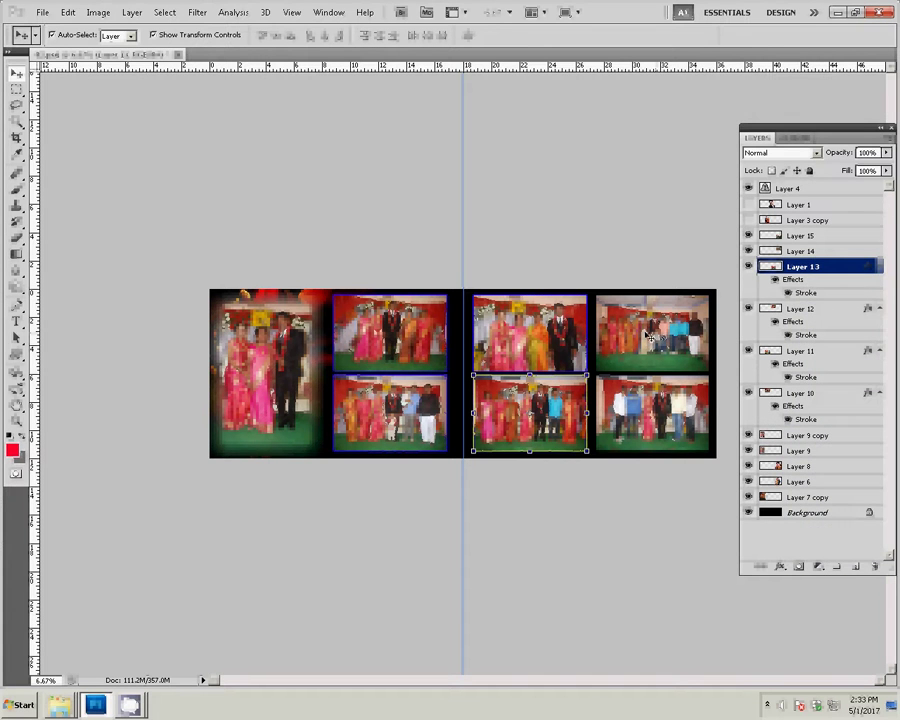
key(alt+bracketright)
right_click(792, 251)
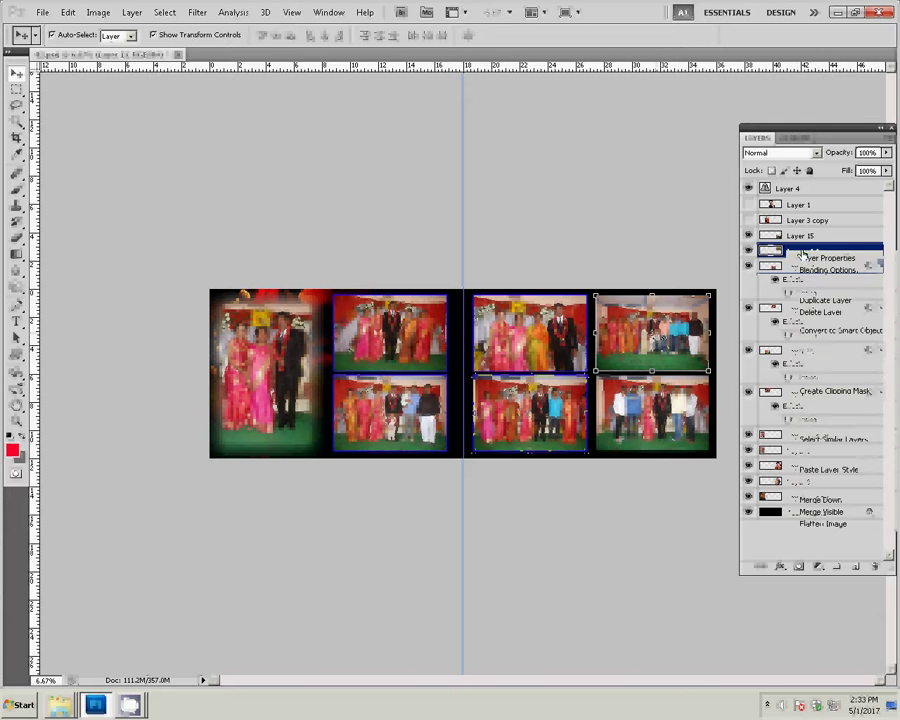
click(846, 470)
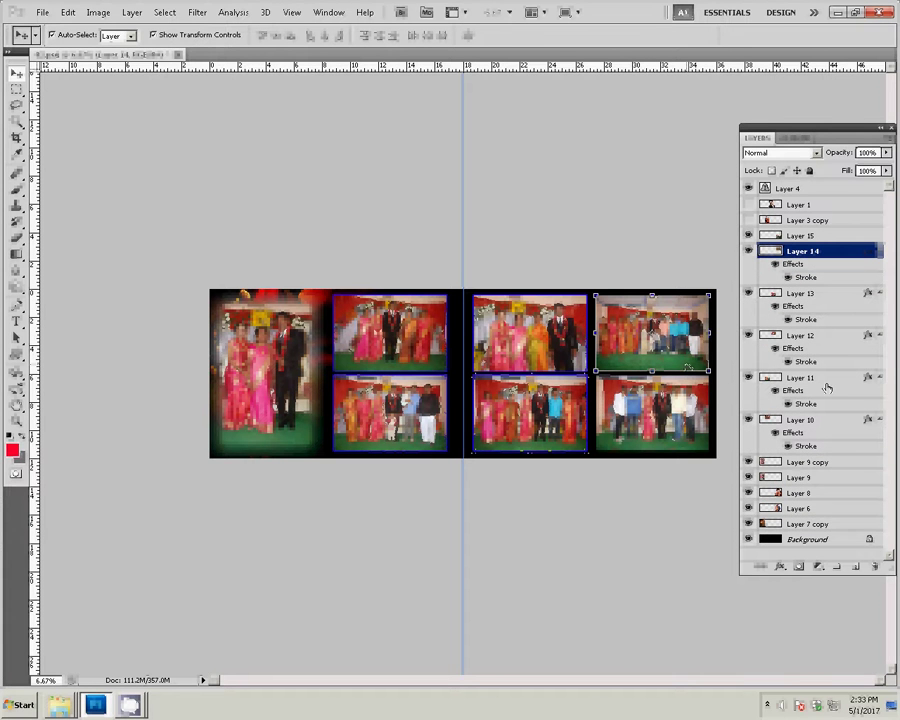
click(802, 236)
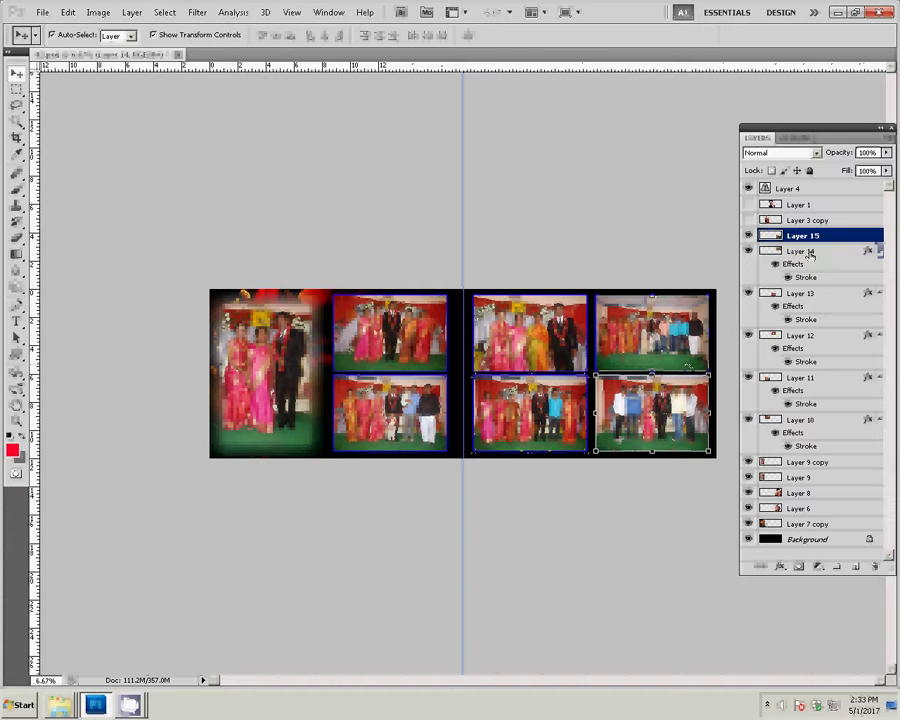
right_click(805, 238)
click(828, 452)
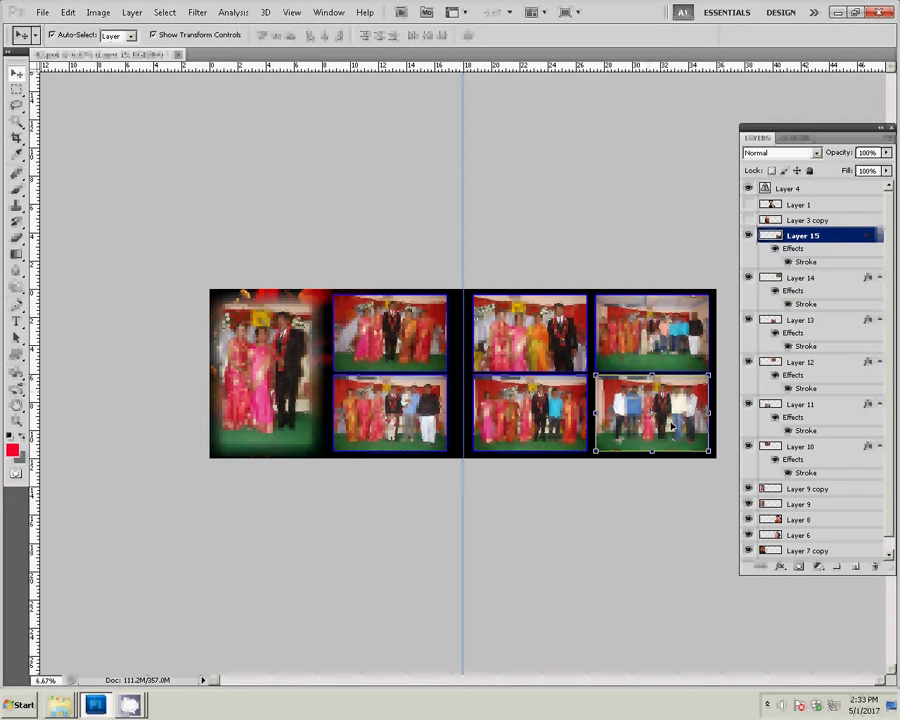
Step: Save the spread as Photoshop PSD '27' in I:\K5, keeping Maximize Compatibility
key(ctrl+shift+s)
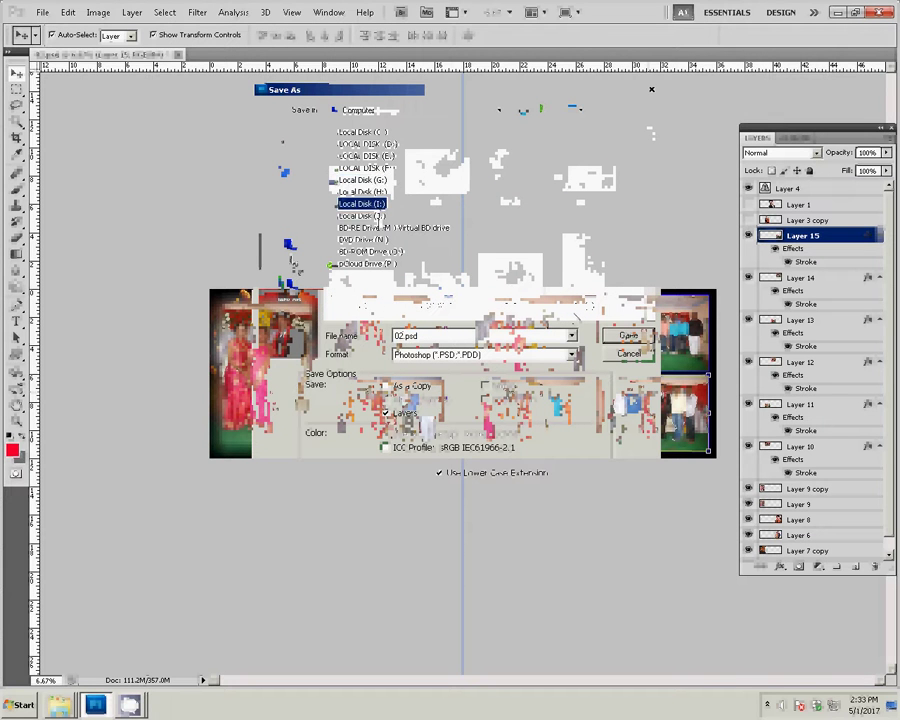
click(365, 216)
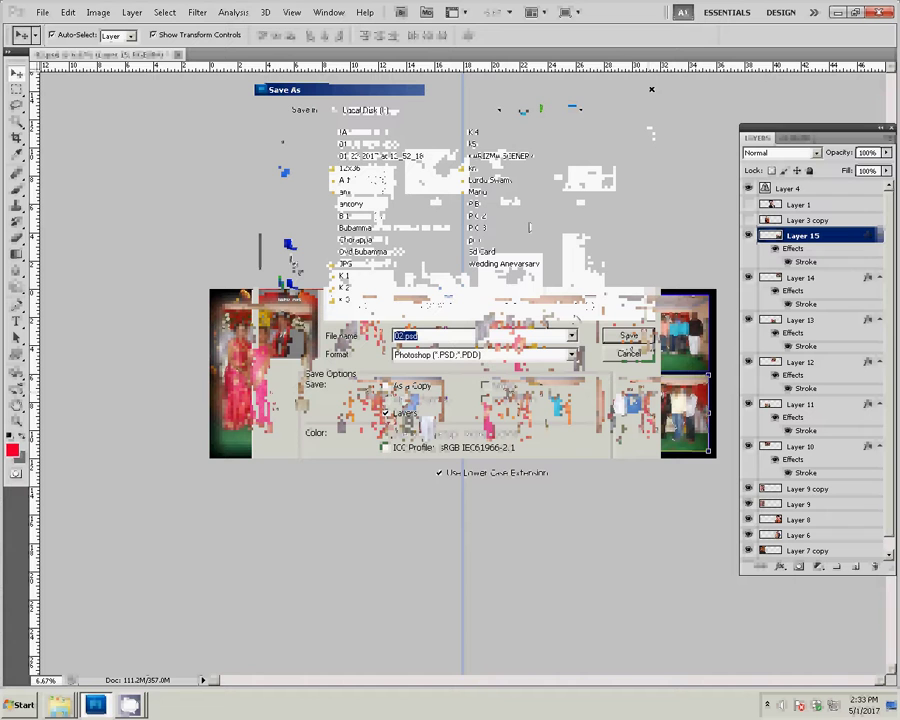
double_click(474, 143)
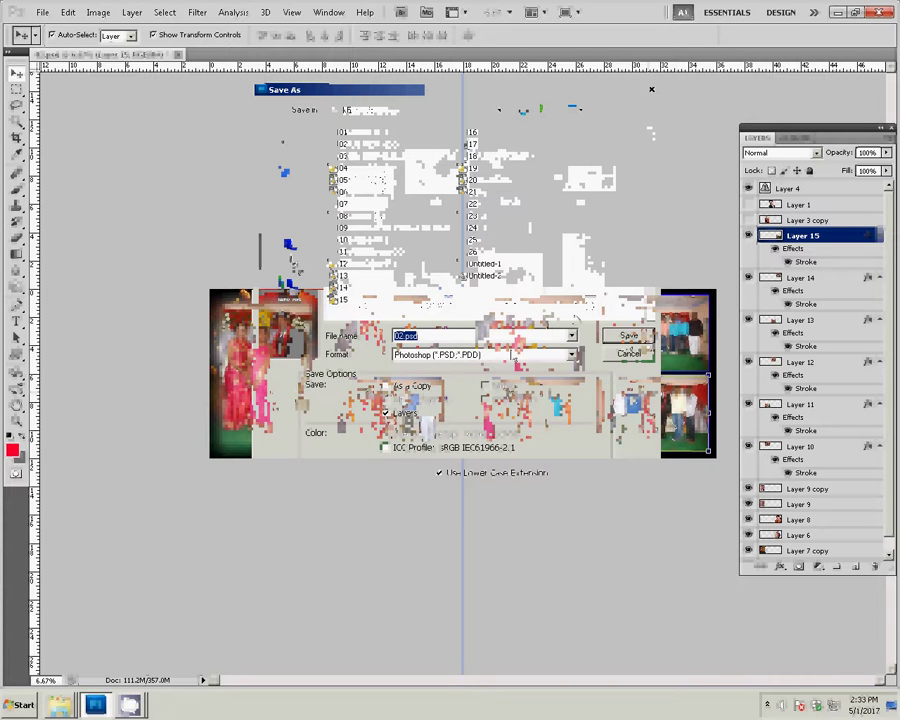
text(27)
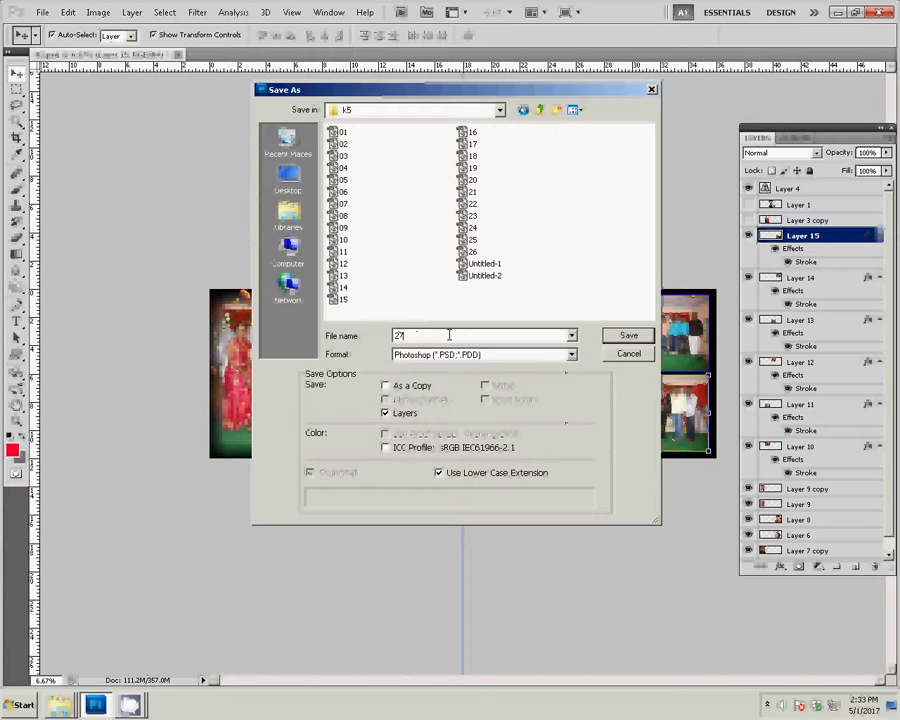
click(627, 335)
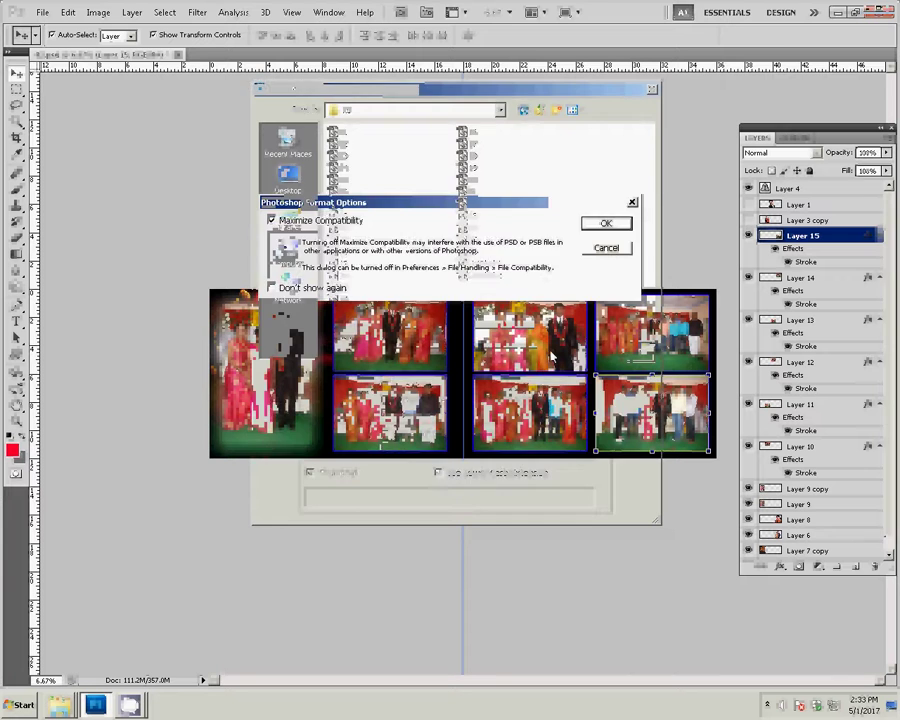
click(609, 223)
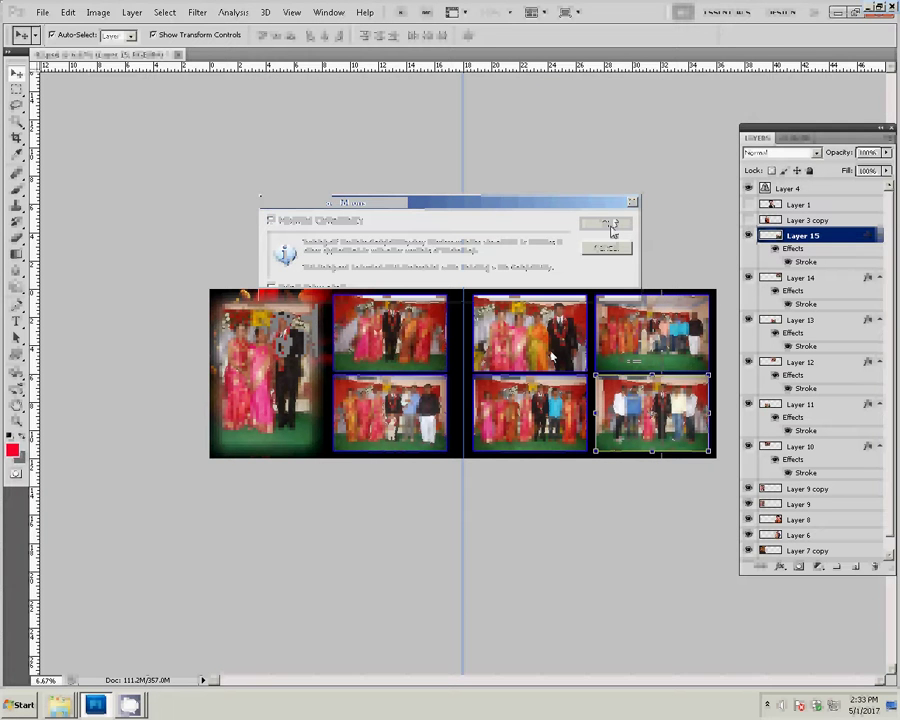